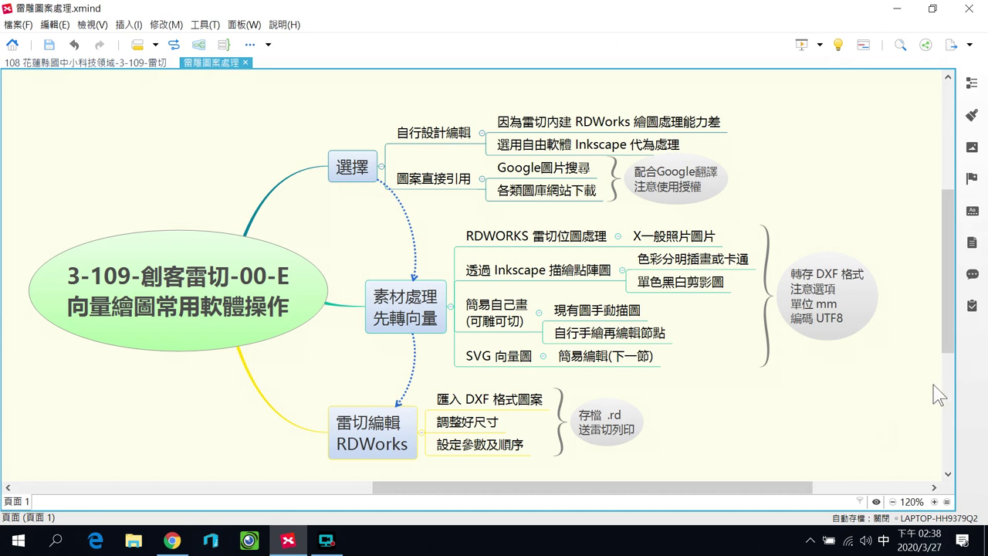
- Select the RDWorks weak-drawing and use-Inkscape topics, then bring Chrome to the front
click(616, 129)
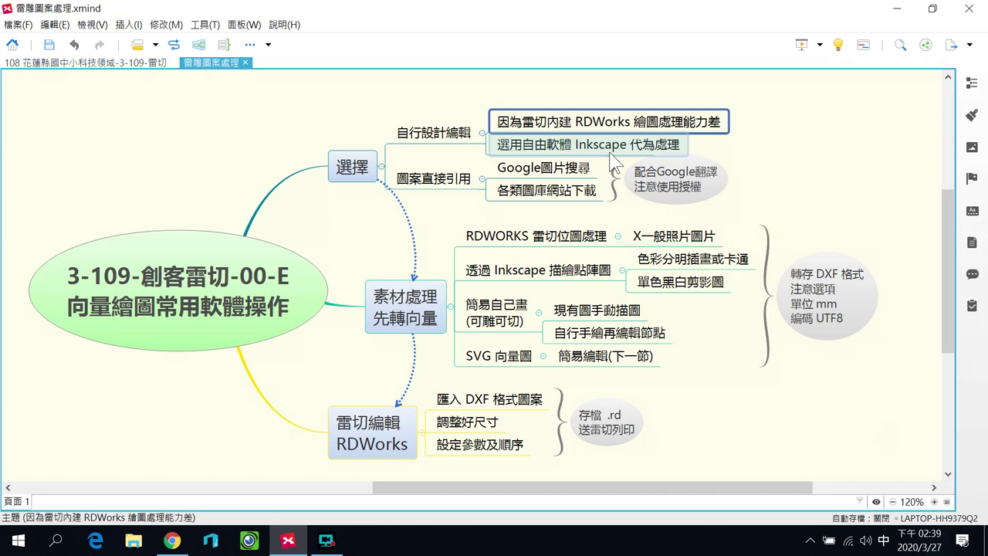
click(610, 155)
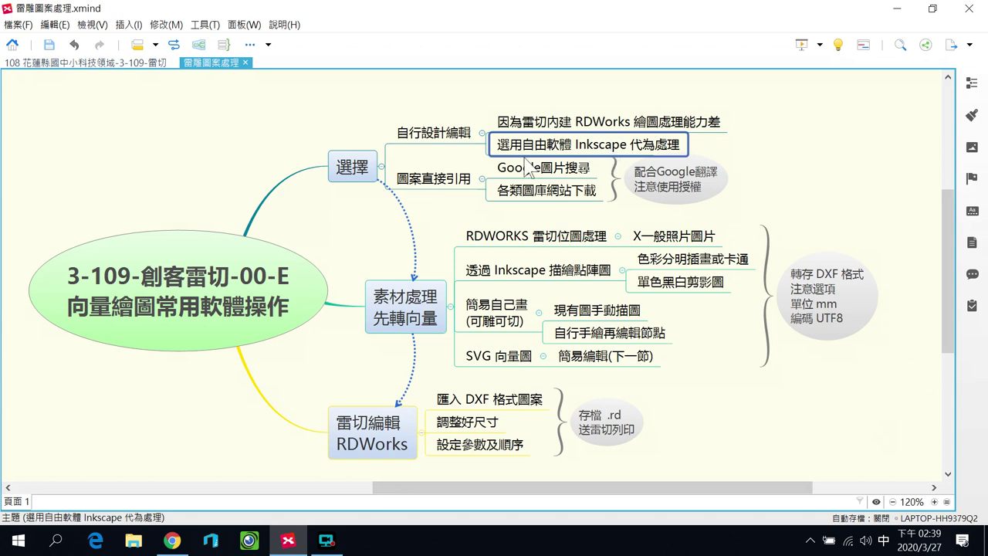
click(173, 540)
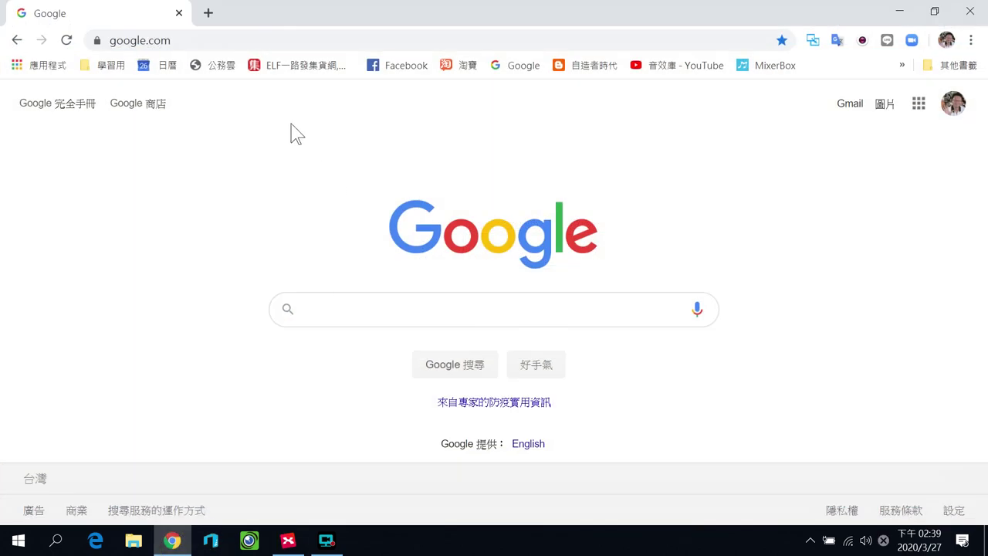
- Search Google for 'inkscape' and open the official Inkscape website
click(345, 307)
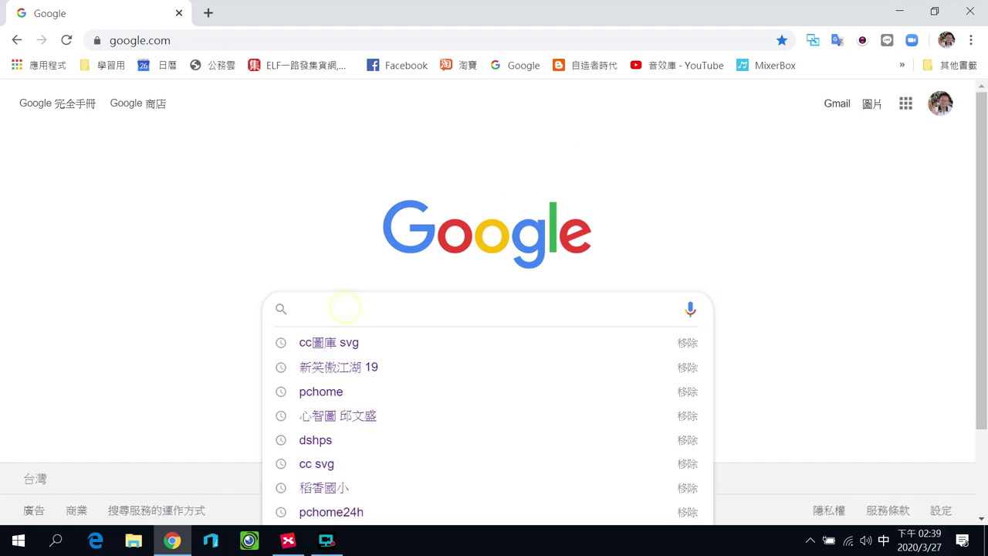
text(ㄇㄣ)
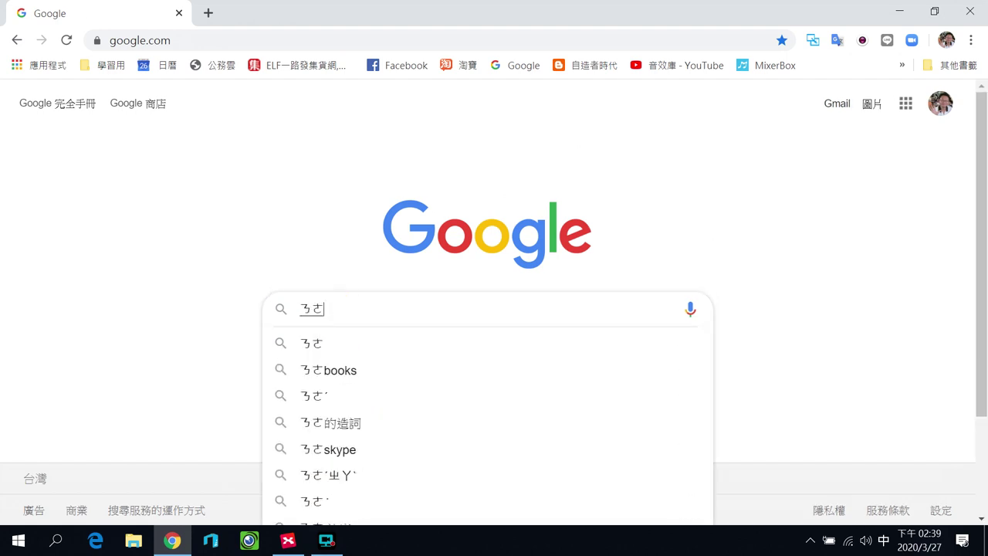
key(BackSpace)
key(BackSpace)
key(shift)
text(inkscap)
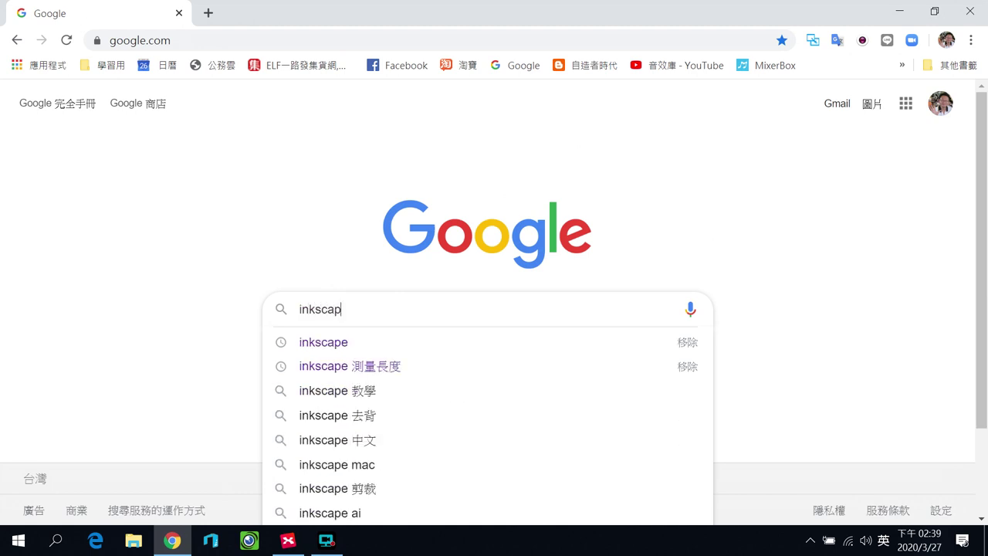
text(e)
key(Return)
click(187, 244)
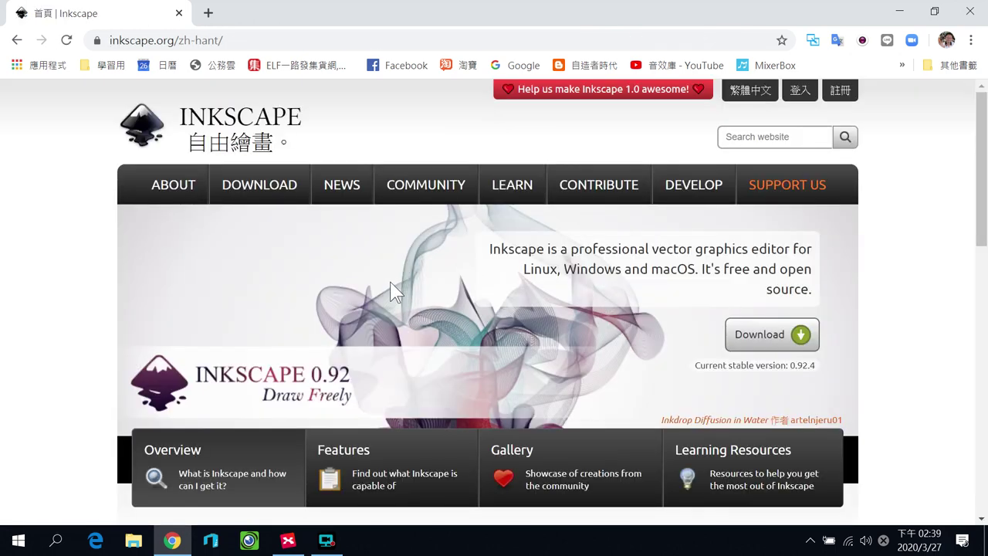
- Go to Inkscape's download page and choose the Windows 64-bit build
mouse_move(268, 197)
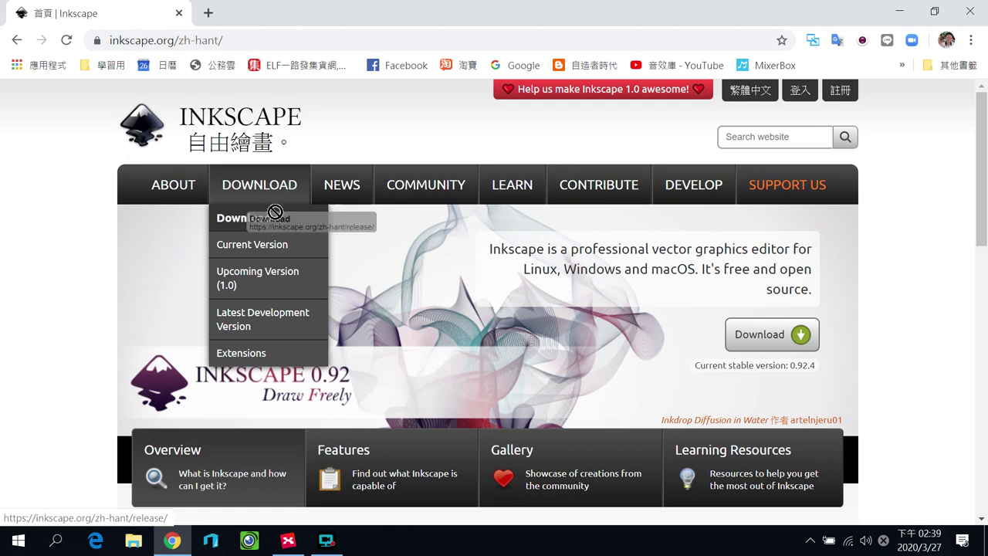
click(279, 222)
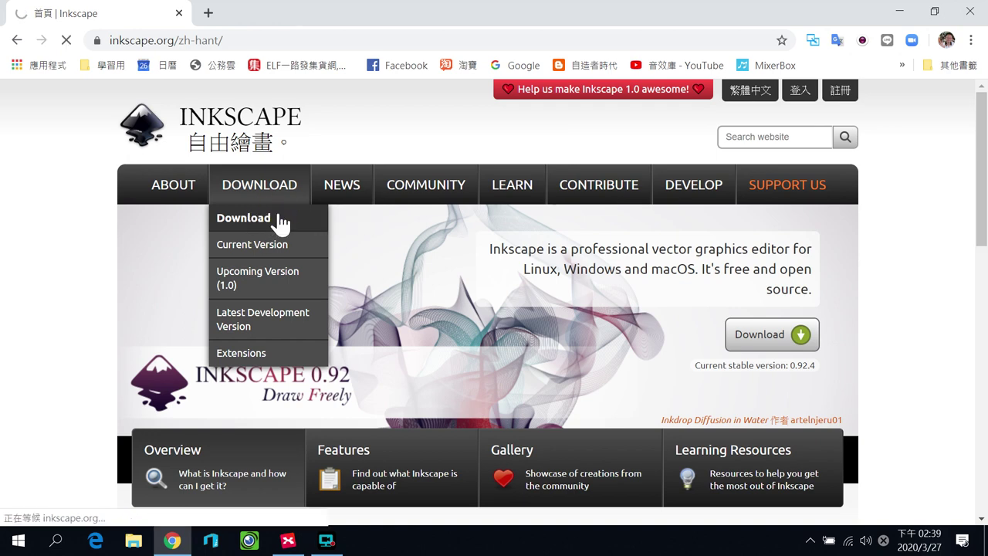
scroll(386, 443, down, 2)
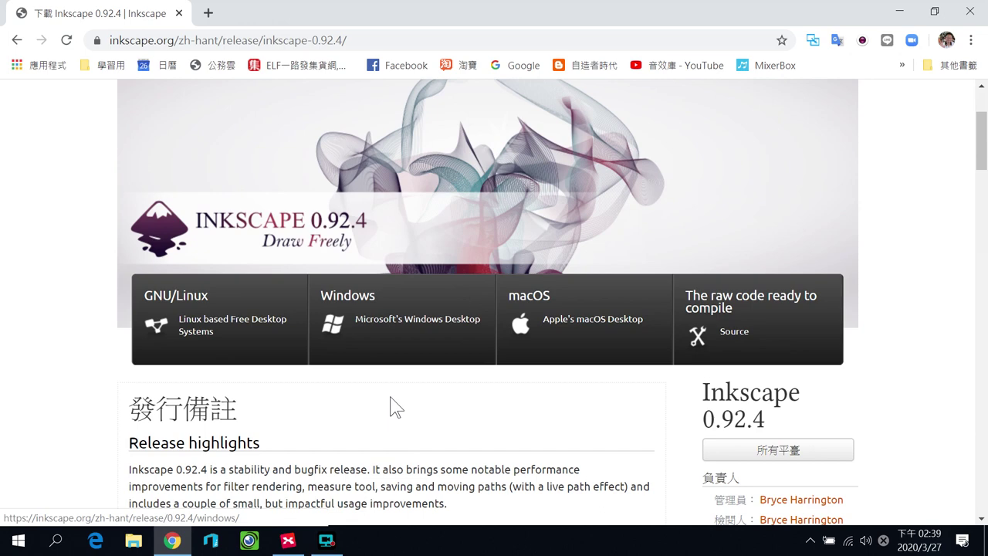
click(404, 330)
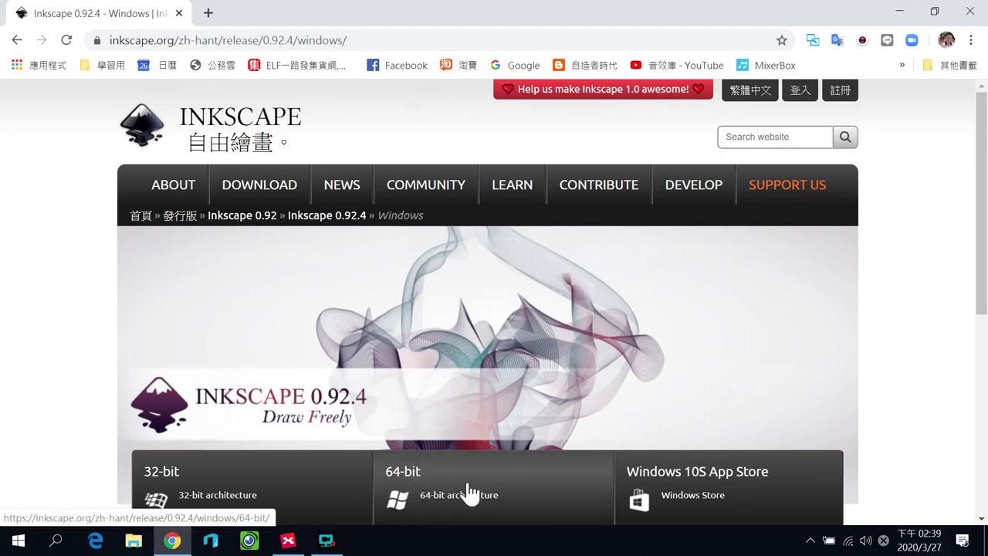
click(524, 489)
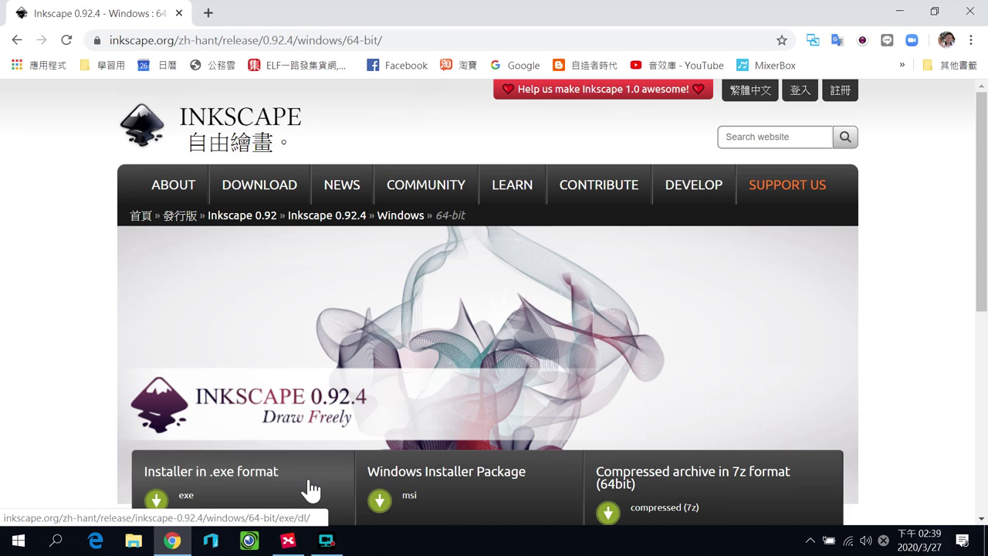
- Download the Inkscape 0.92.4 .exe installer, dismiss the download bar, and return to XMind
scroll(283, 485, down, 1)
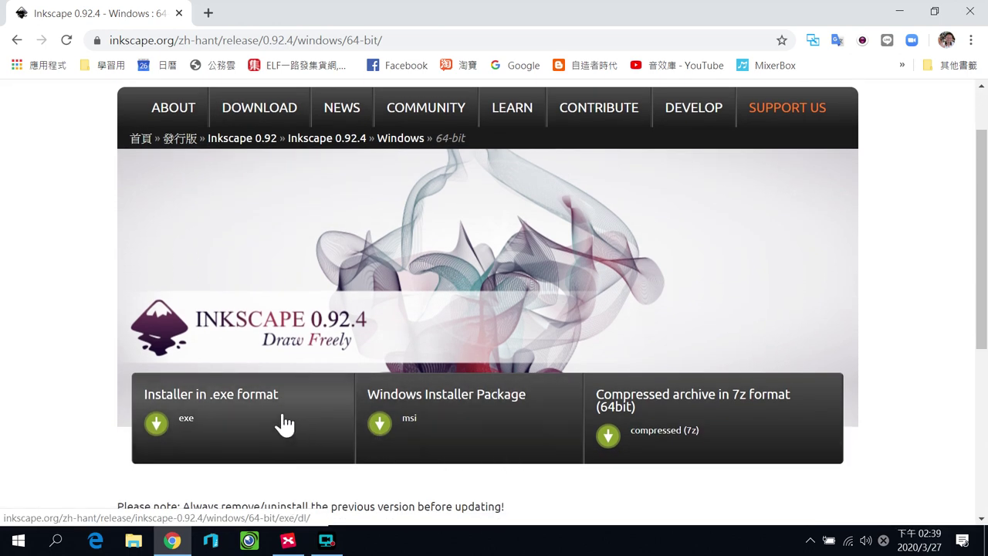
click(240, 432)
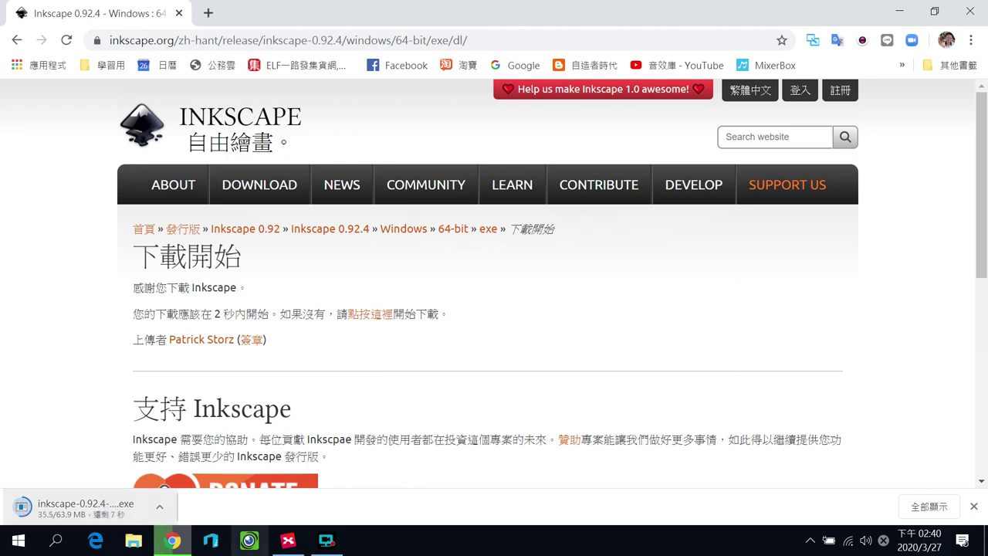
mouse_move(304, 548)
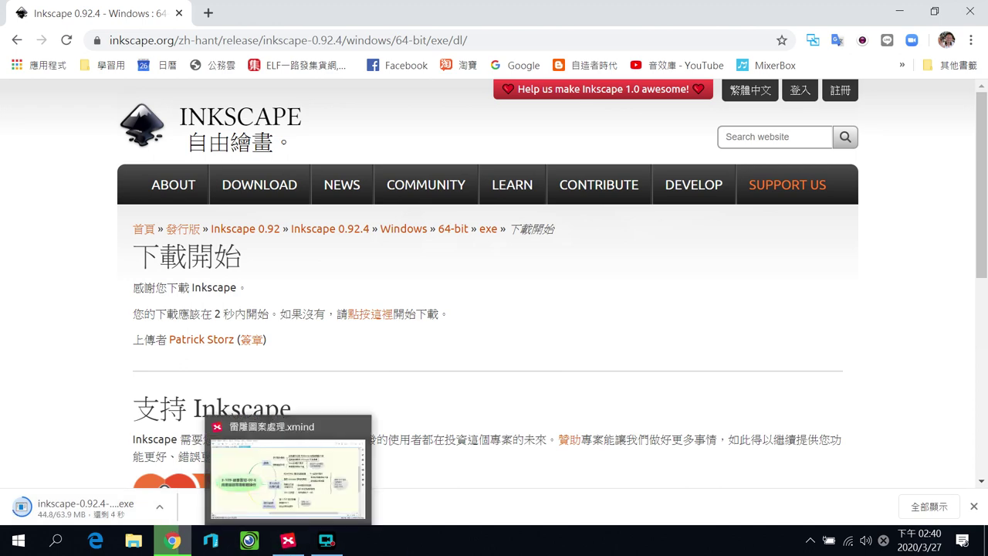
click(973, 506)
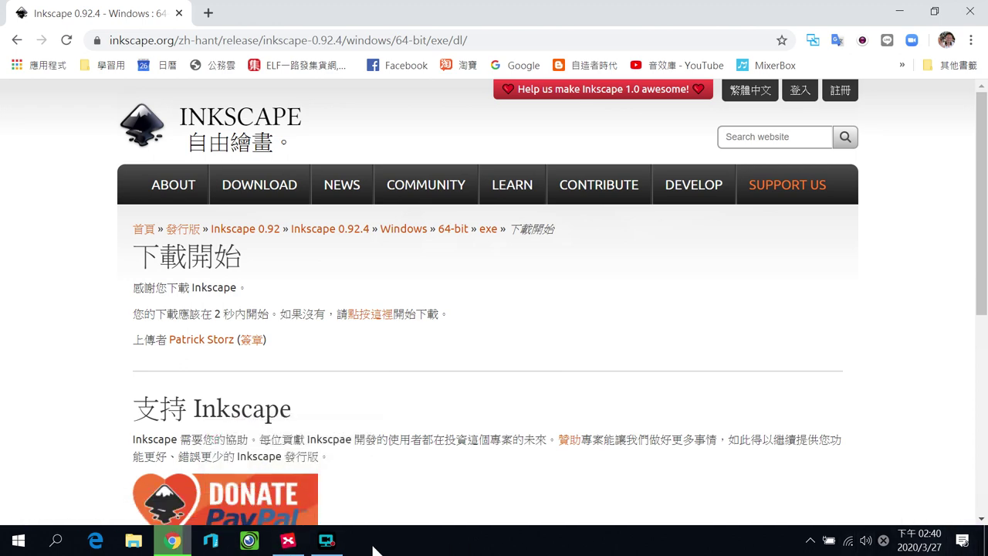
click(288, 540)
- Review the 圖案直接引用, Google圖片搜尋 and 各類圖庫網站下載 topics, then switch to Chrome
click(820, 186)
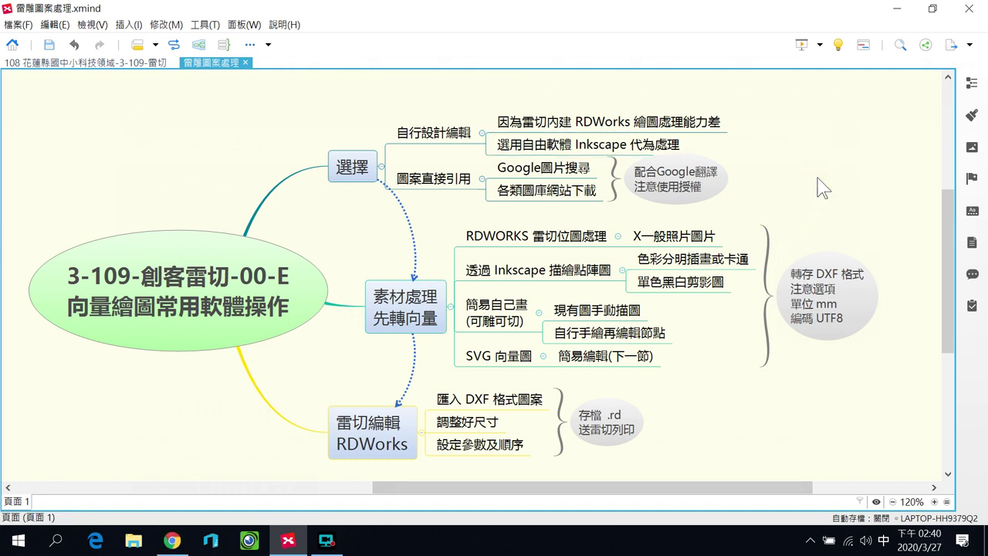
click(438, 179)
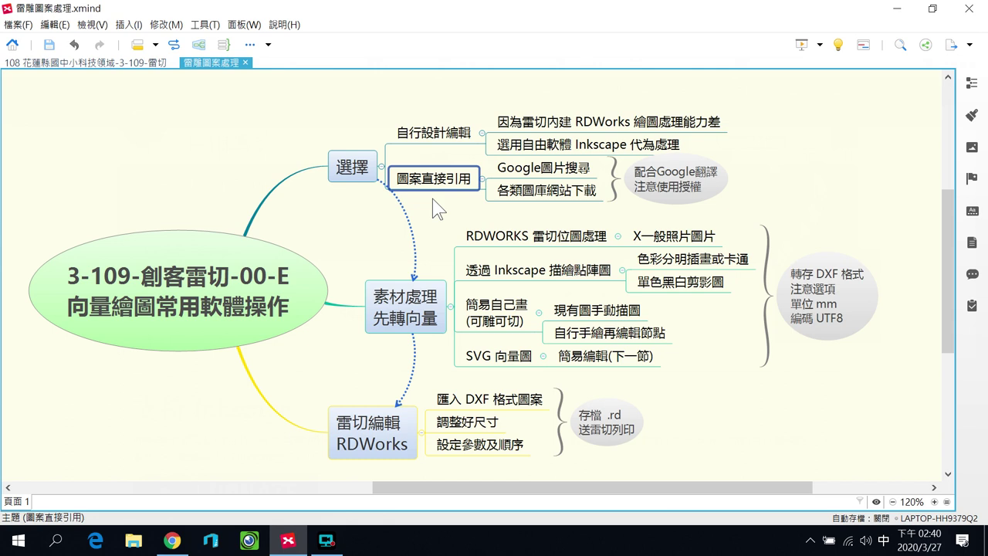
click(591, 171)
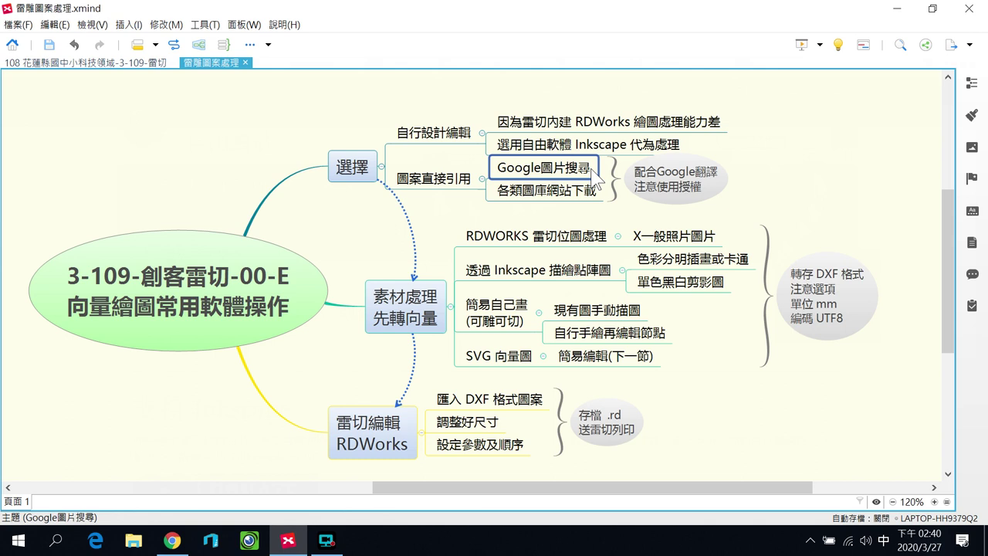
click(585, 193)
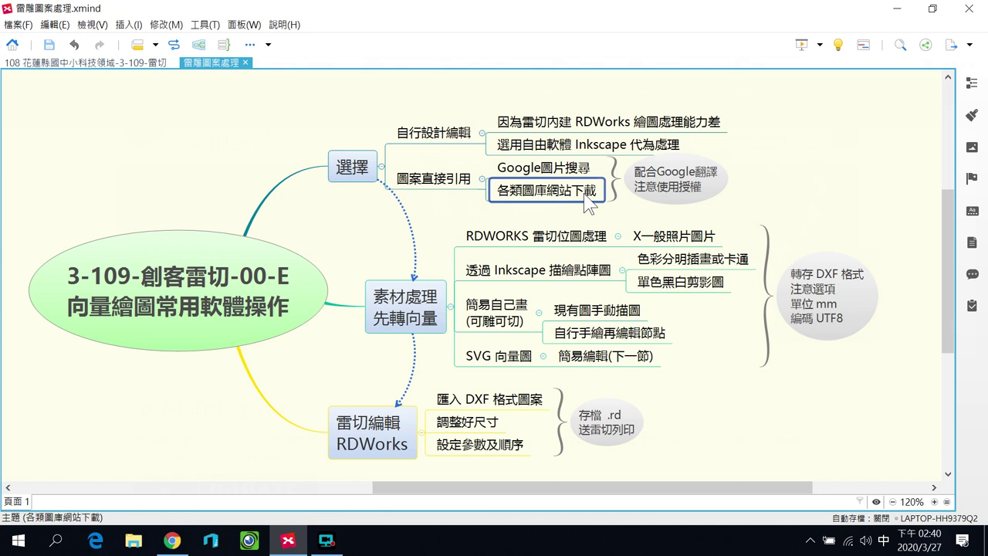
click(581, 173)
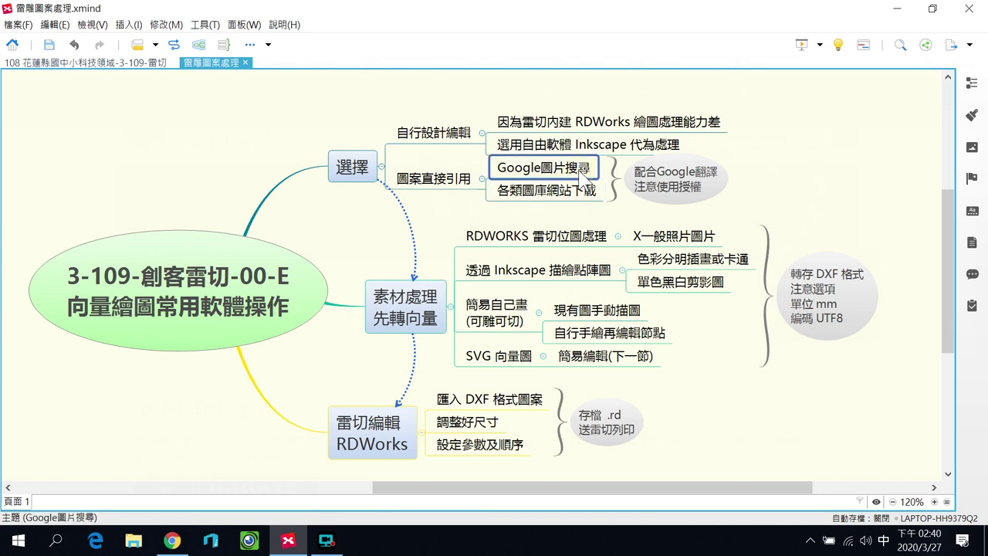
click(172, 540)
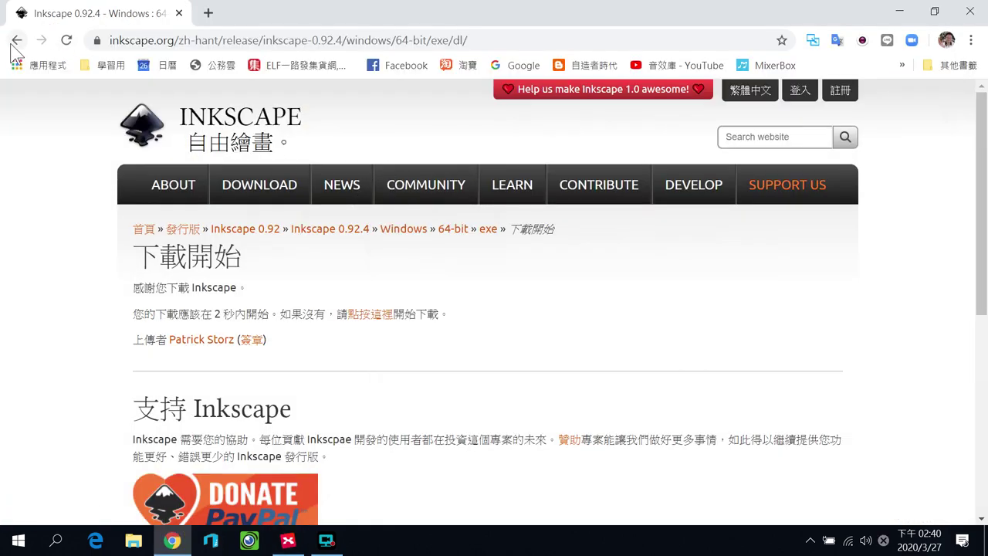
- Return to the Google home page and search for 'pokemon'
click(194, 40)
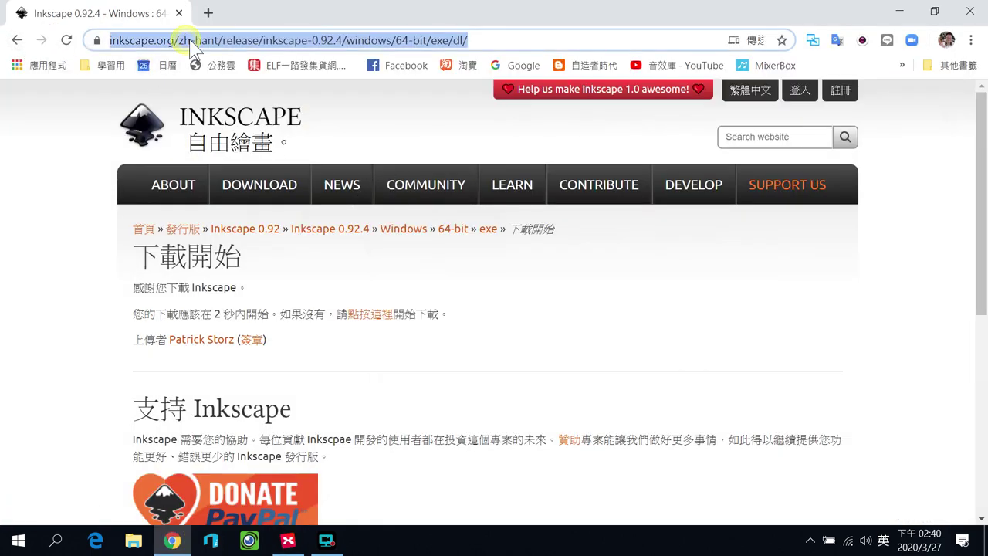
click(512, 67)
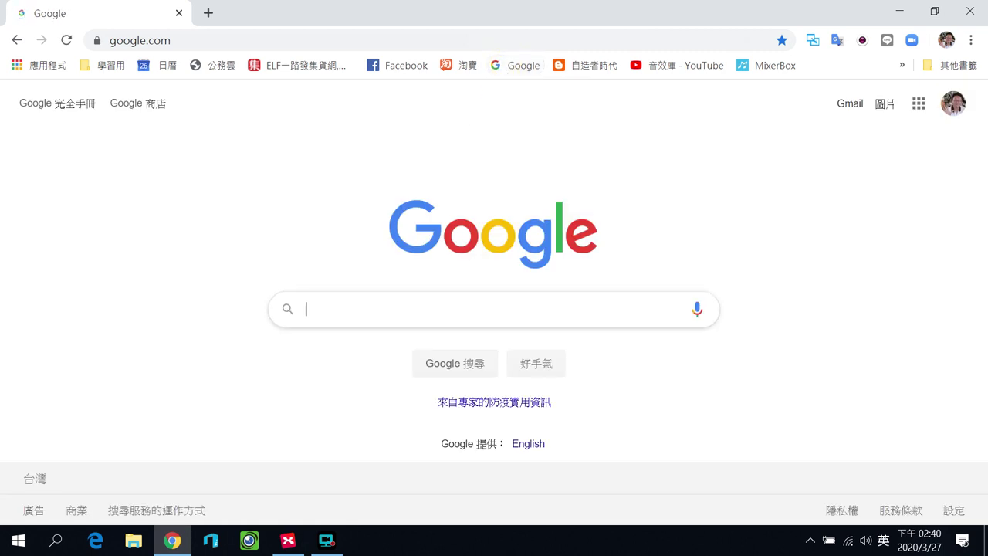
click(465, 315)
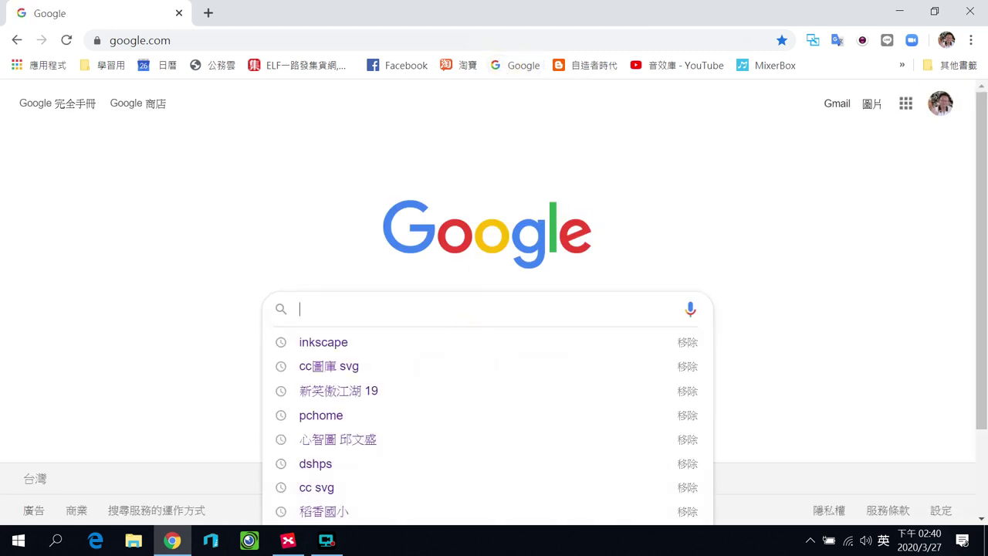
click(769, 214)
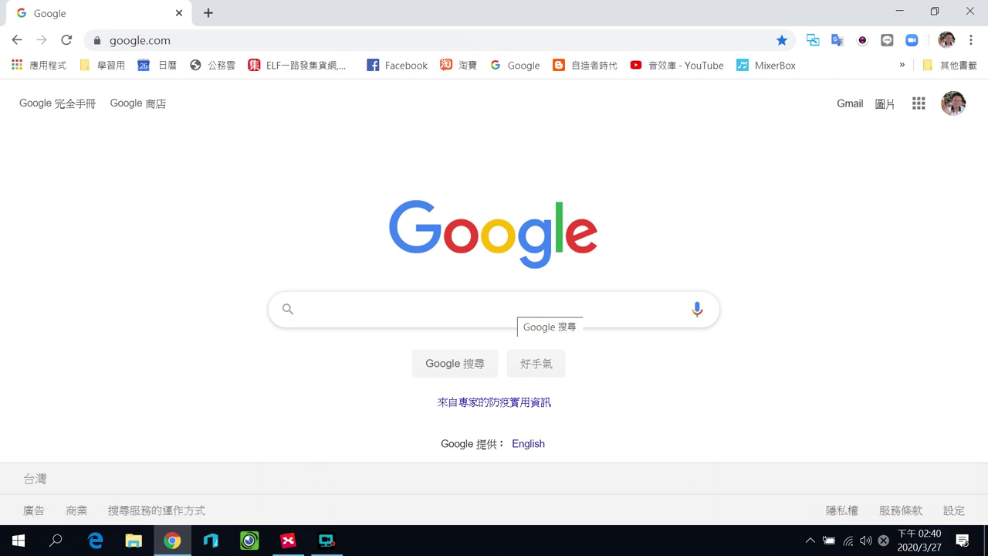
click(487, 310)
text(po)
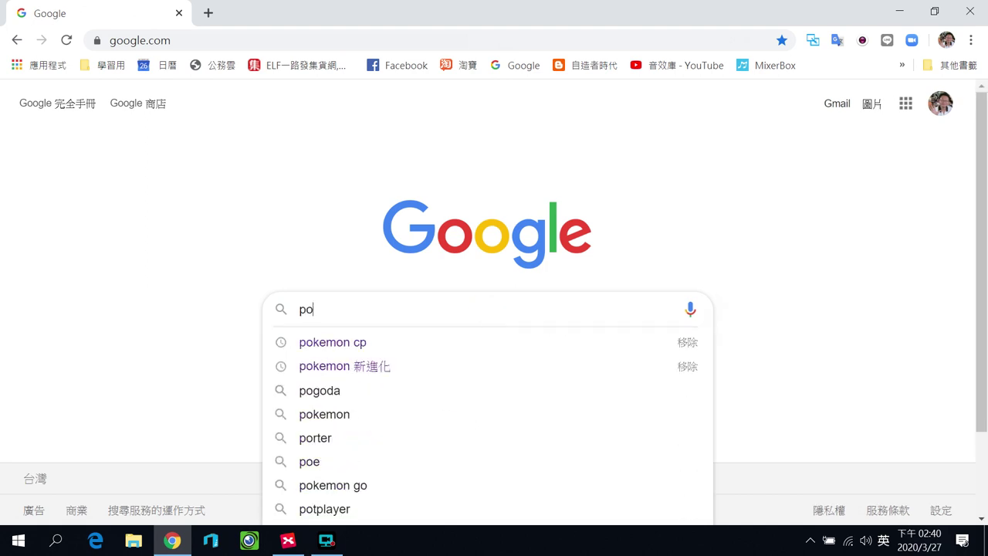
text(kemon)
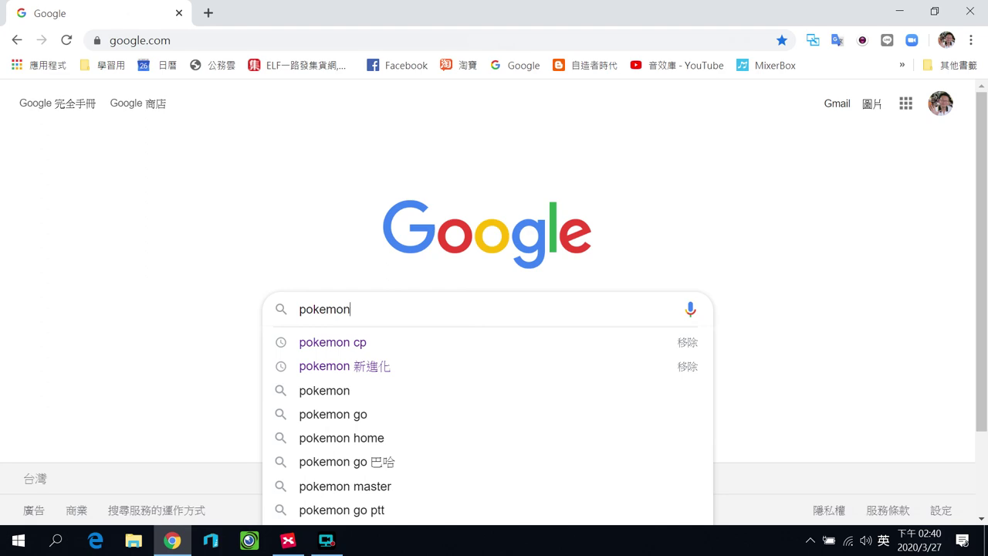
key(Return)
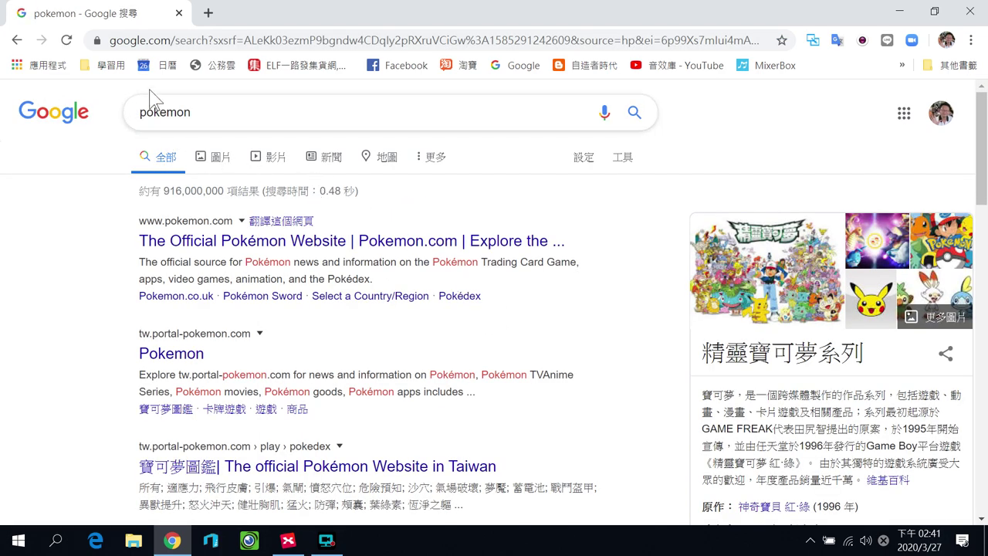
- Show pokemon image results and filter the Type to 插圖 clipart
click(225, 170)
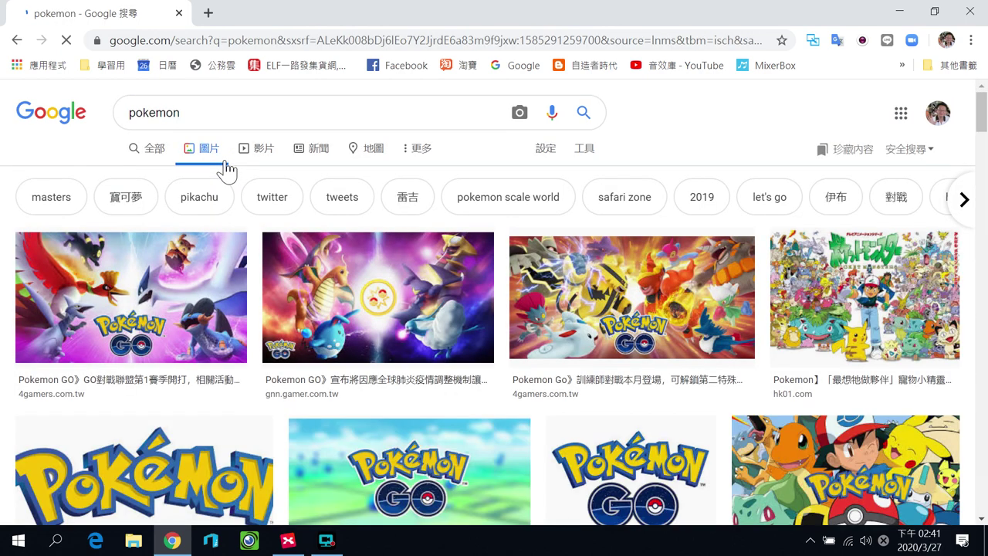
scroll(360, 339, down, 6)
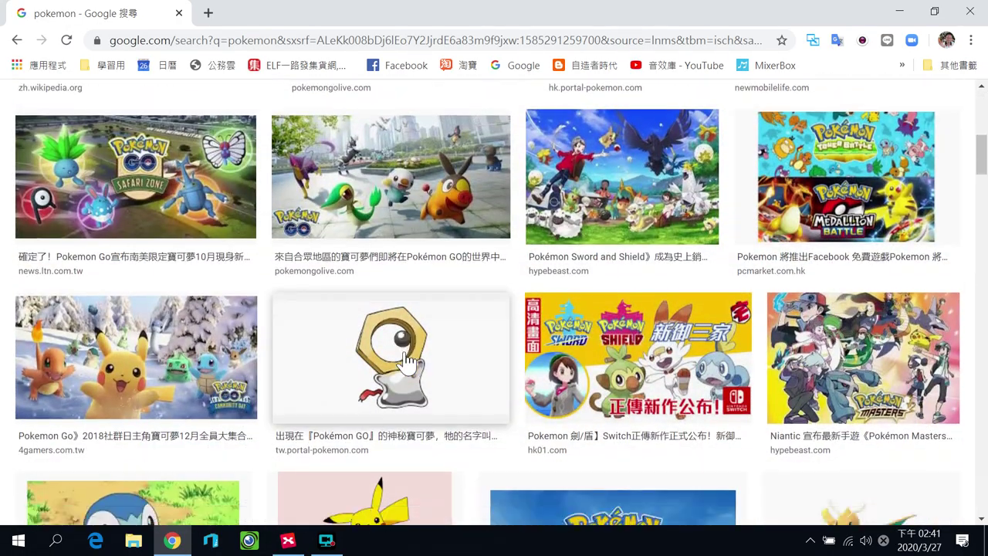
scroll(405, 360, up, 10)
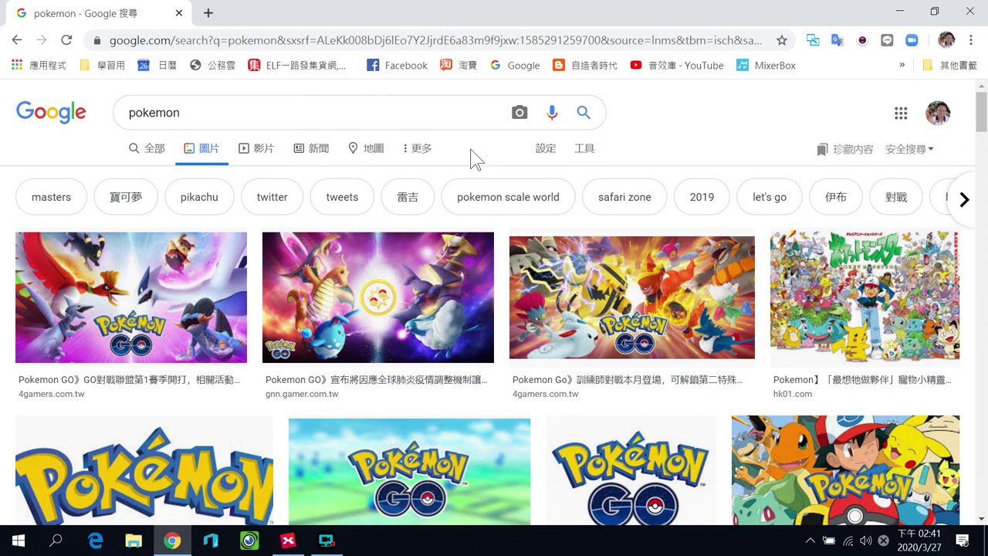
click(601, 156)
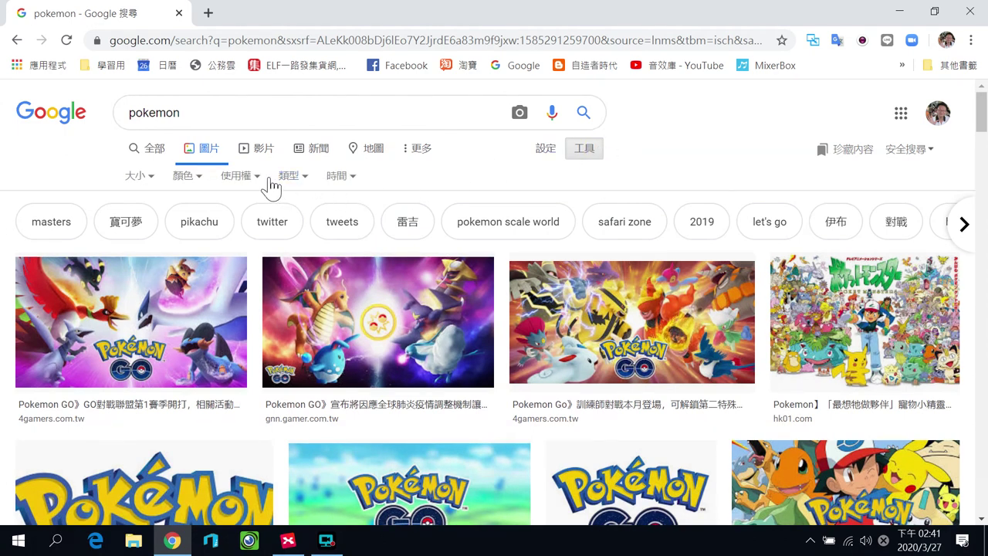
click(307, 177)
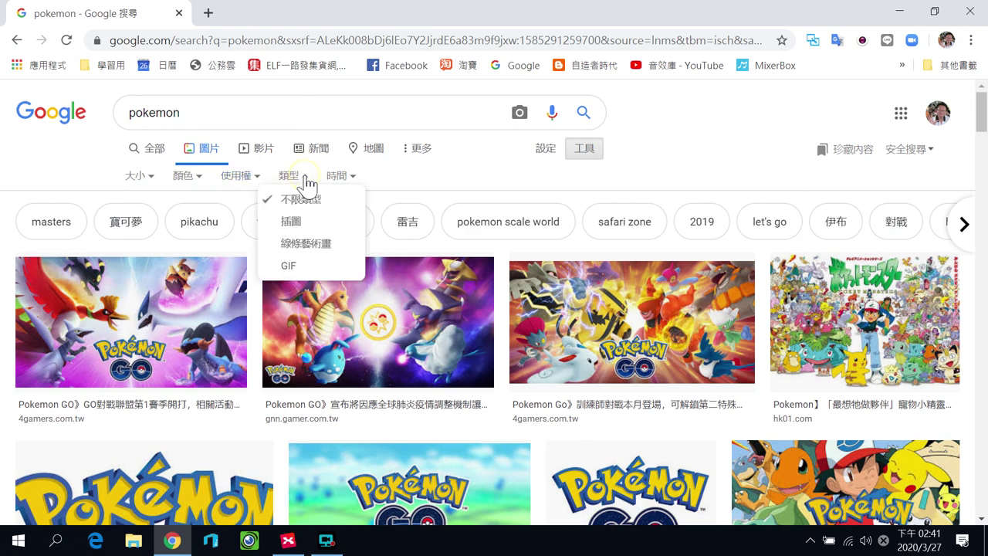
click(305, 224)
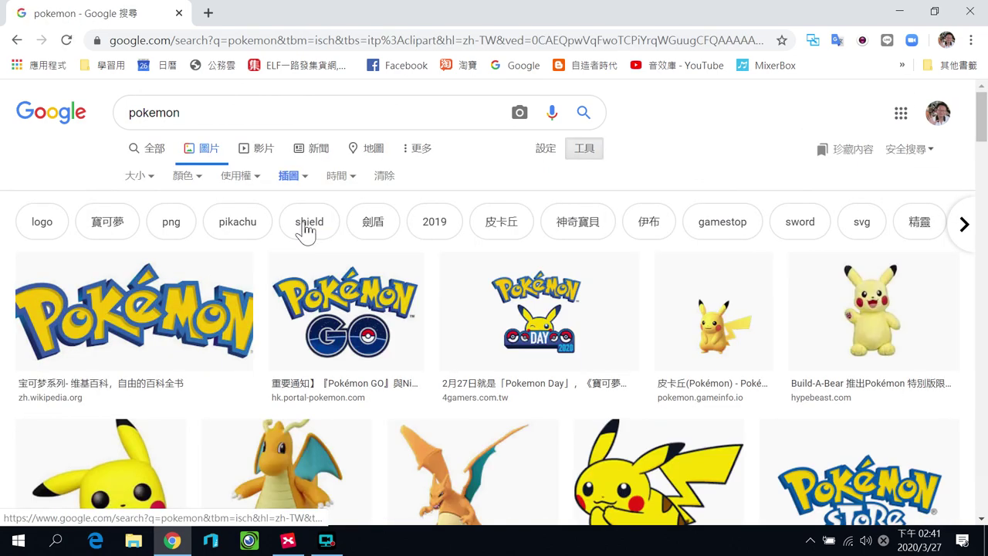
- Switch the Type filter to 線條藝術畫 line art and browse the results
scroll(544, 364, down, 8)
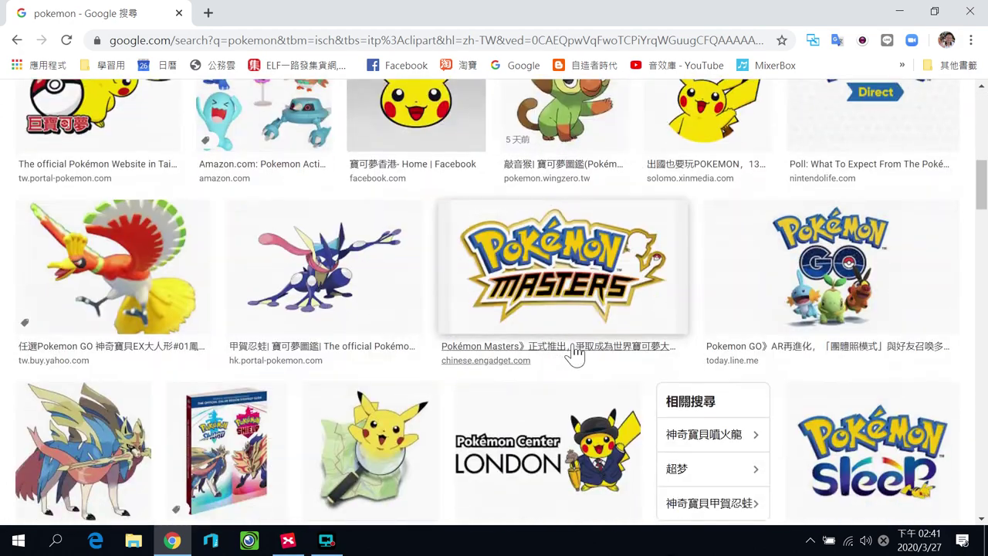
scroll(578, 344, up, 6)
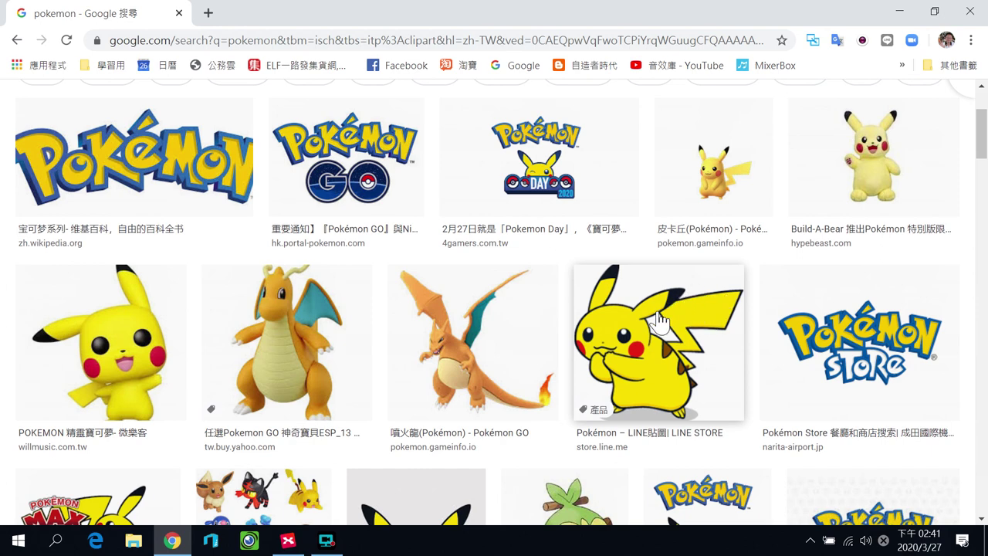
scroll(514, 340, up, 3)
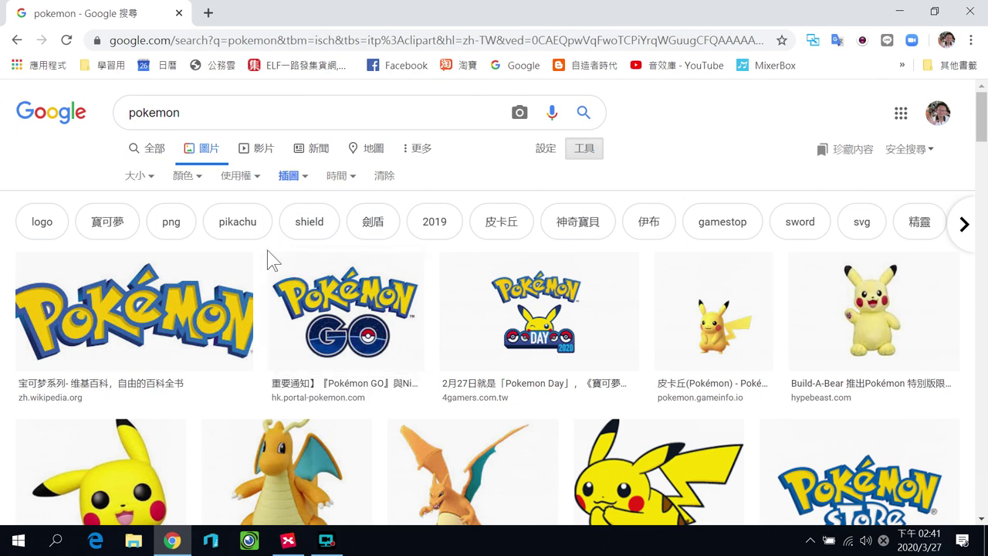
click(303, 179)
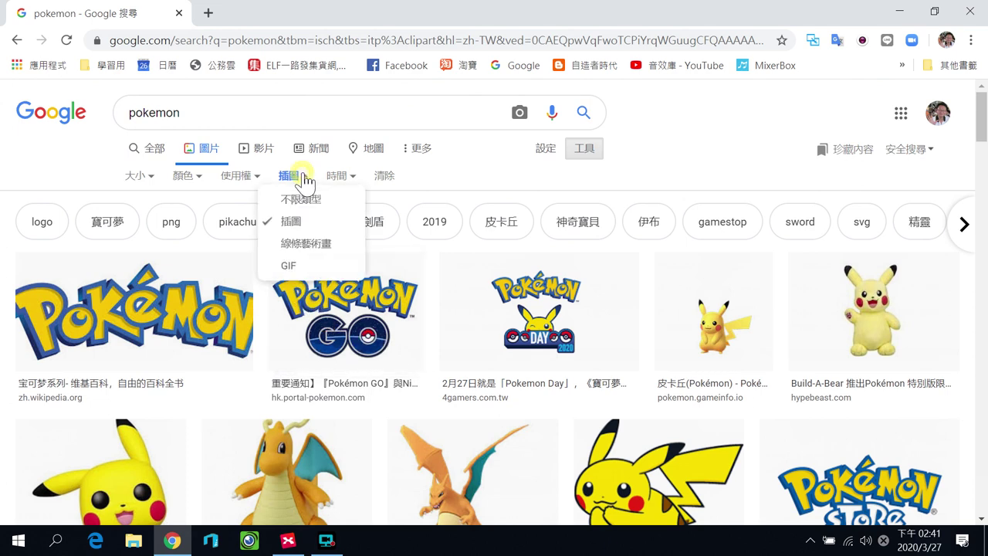
click(316, 247)
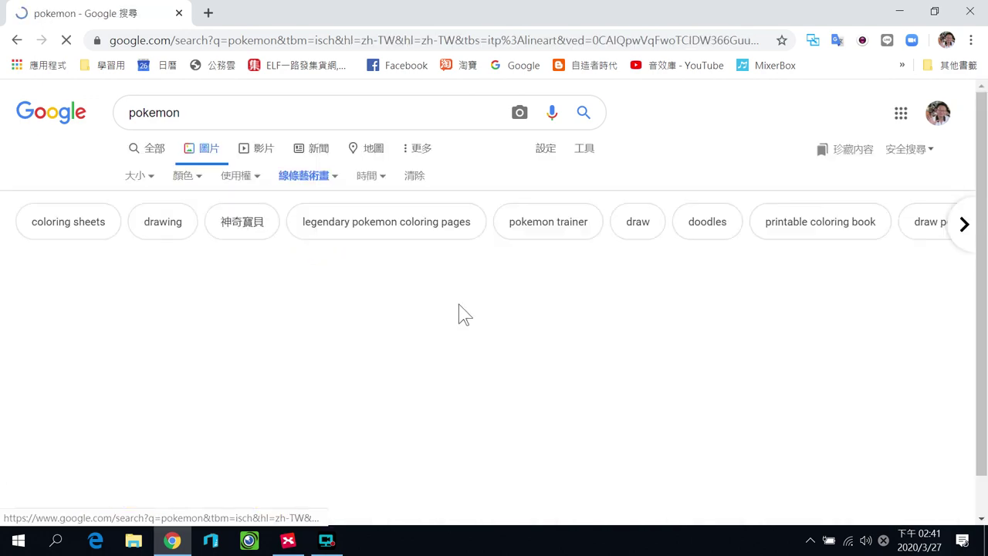
scroll(609, 390, down, 3)
scroll(608, 390, down, 2)
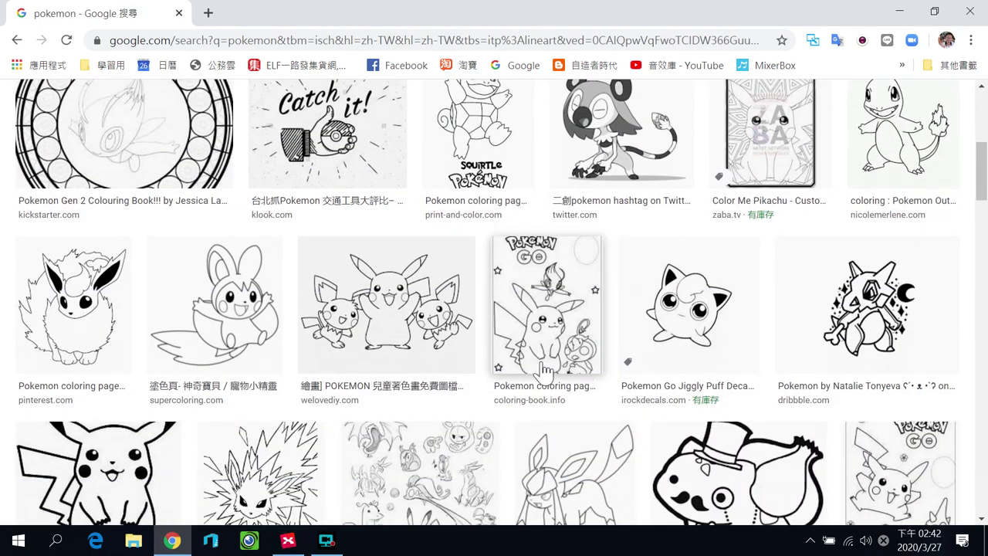
scroll(640, 364, down, 2)
scroll(483, 344, down, 3)
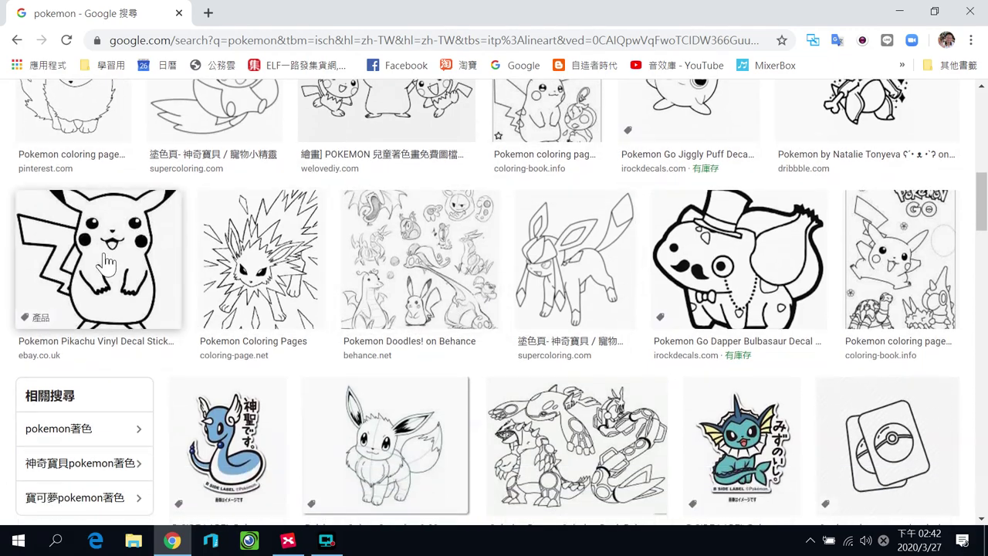
scroll(527, 349, down, 2)
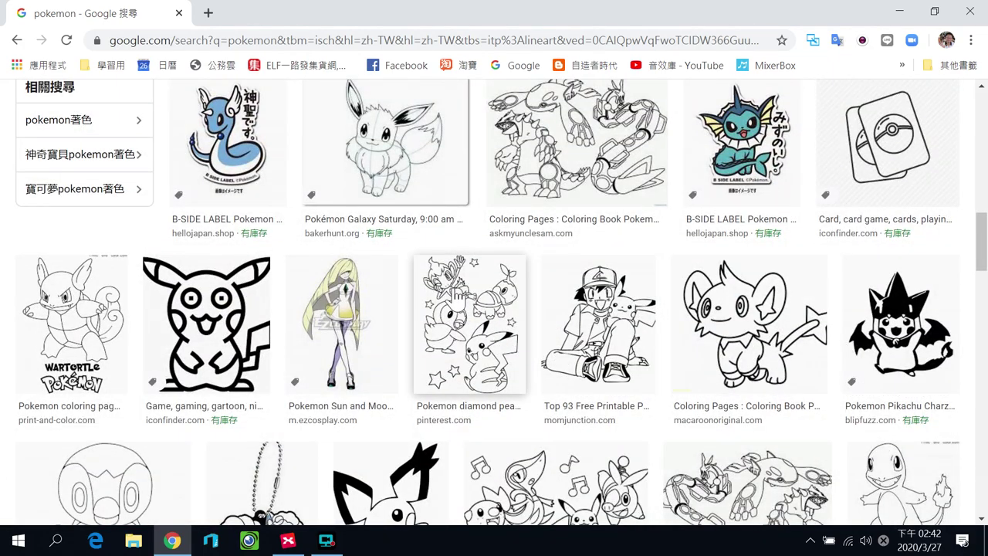
scroll(403, 290, up, 10)
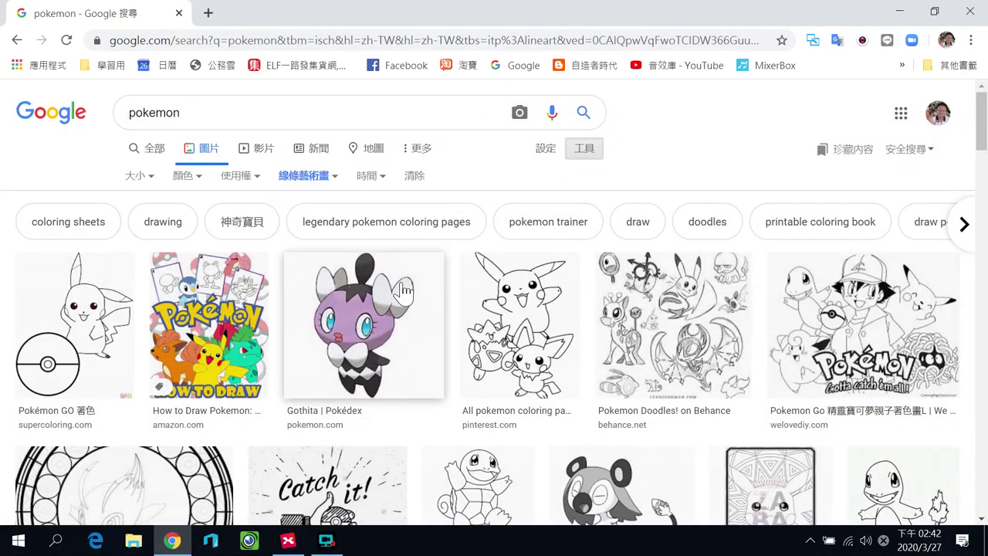
- Reopen the Type choices and place the cursor before 'pokemon' in the search box
click(328, 179)
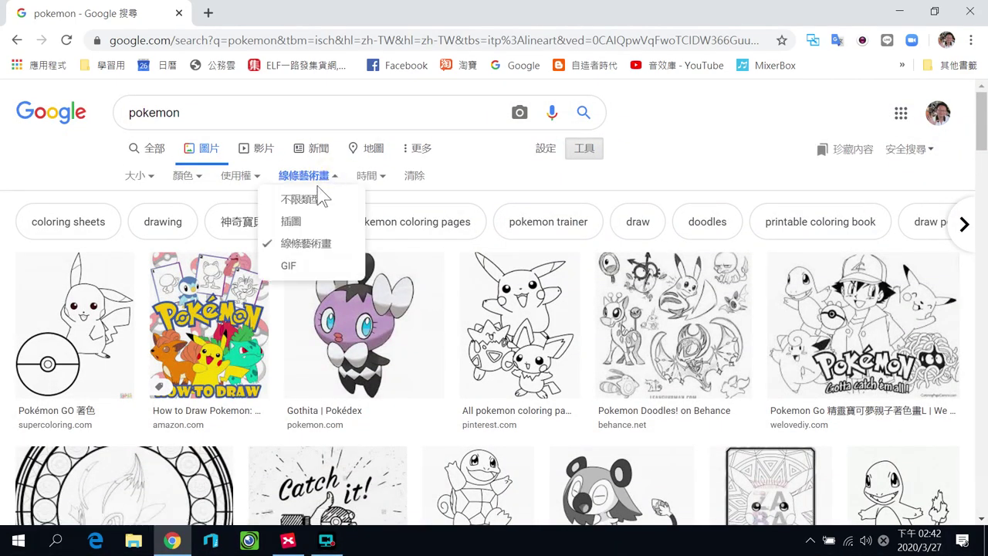
click(467, 171)
click(129, 108)
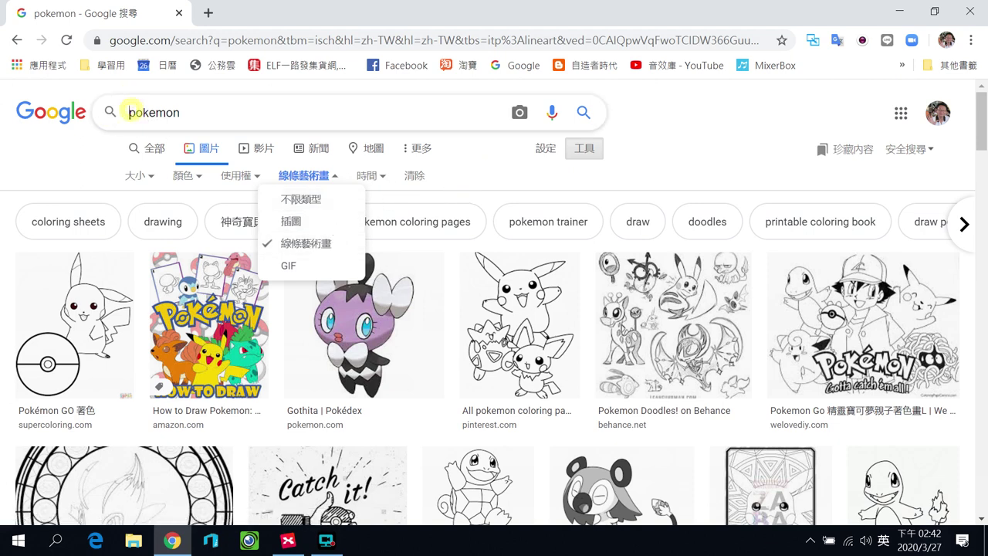
- Search line-art images for '剪影 pokemon', browse them, and open the 使用權 usage-rights filter
key(shift)
text(剪影)
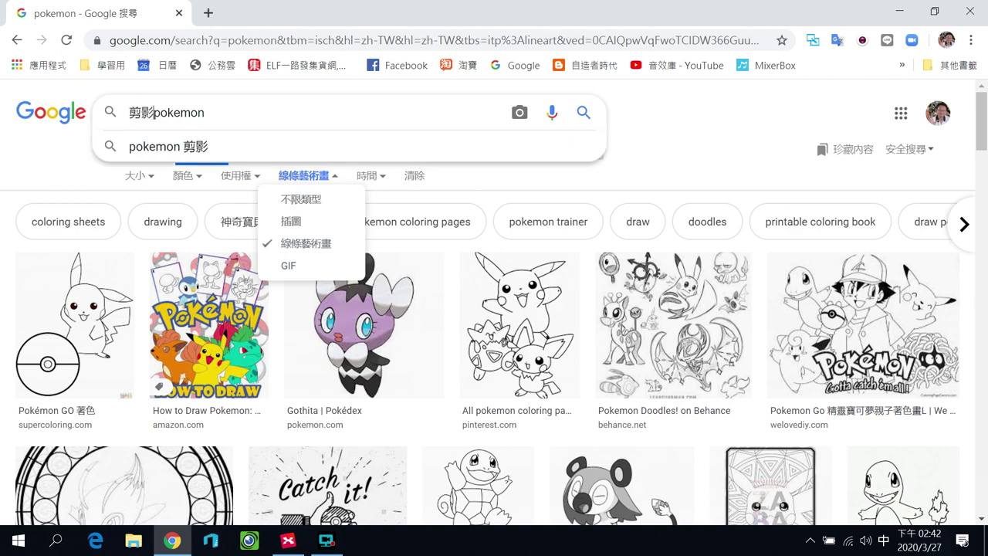
key(Return)
scroll(706, 280, down, 2)
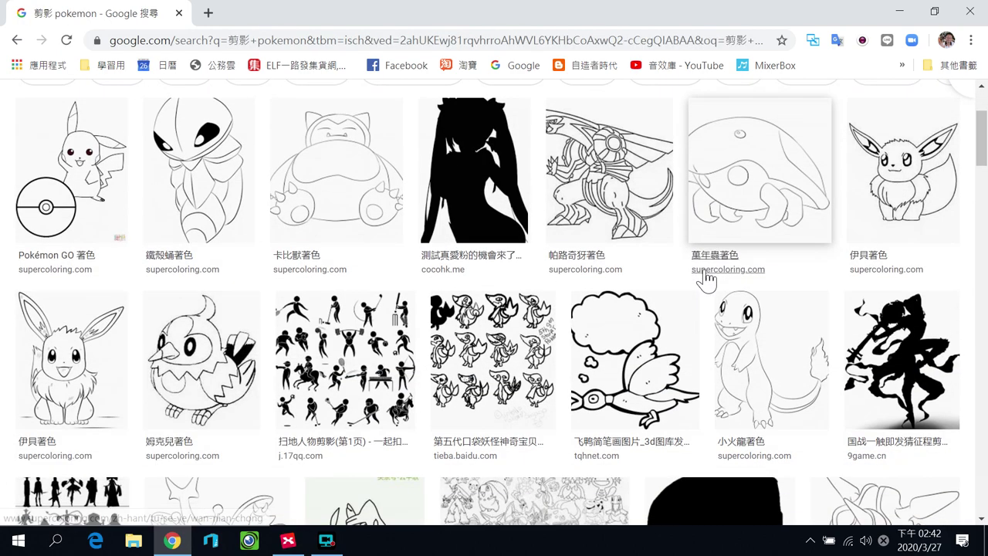
scroll(706, 280, down, 6)
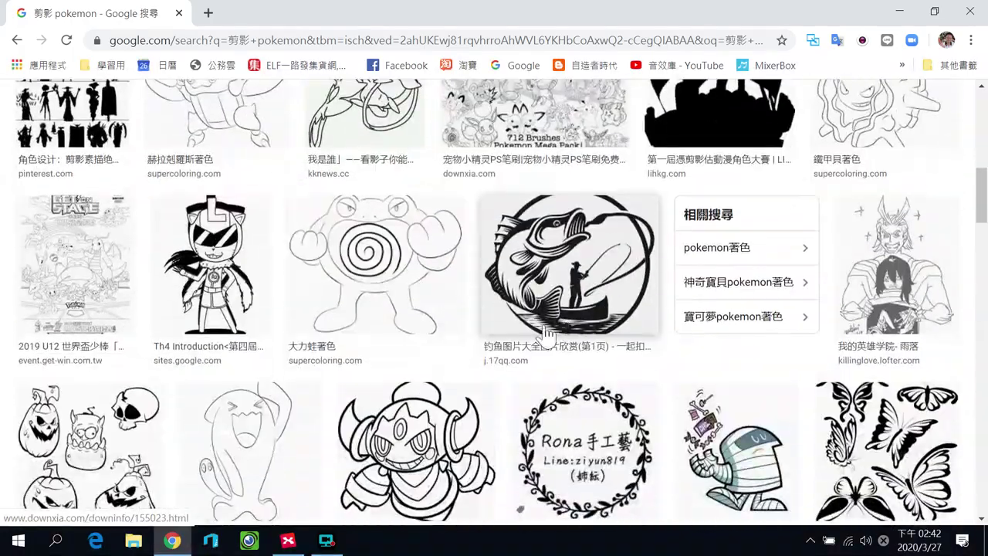
scroll(544, 332, down, 10)
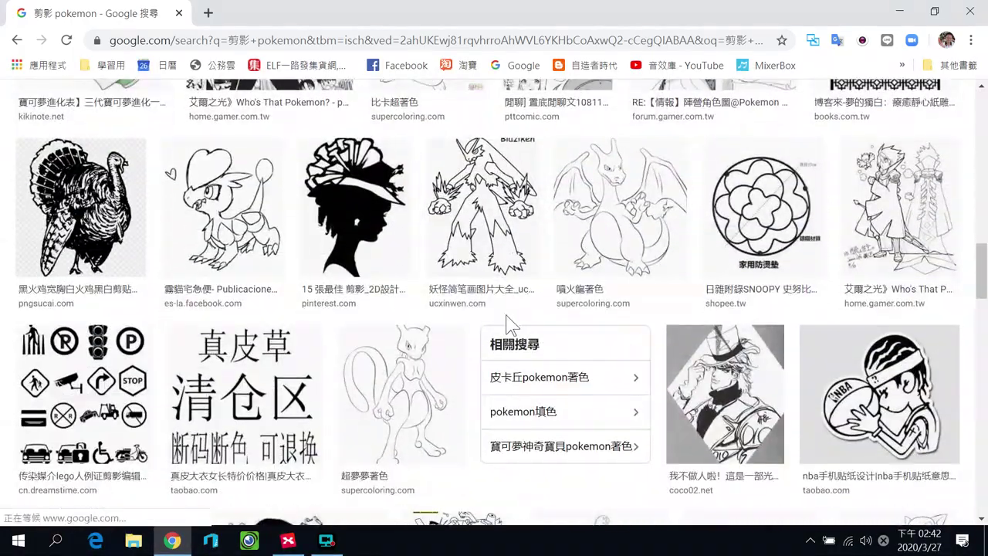
scroll(463, 311, down, 6)
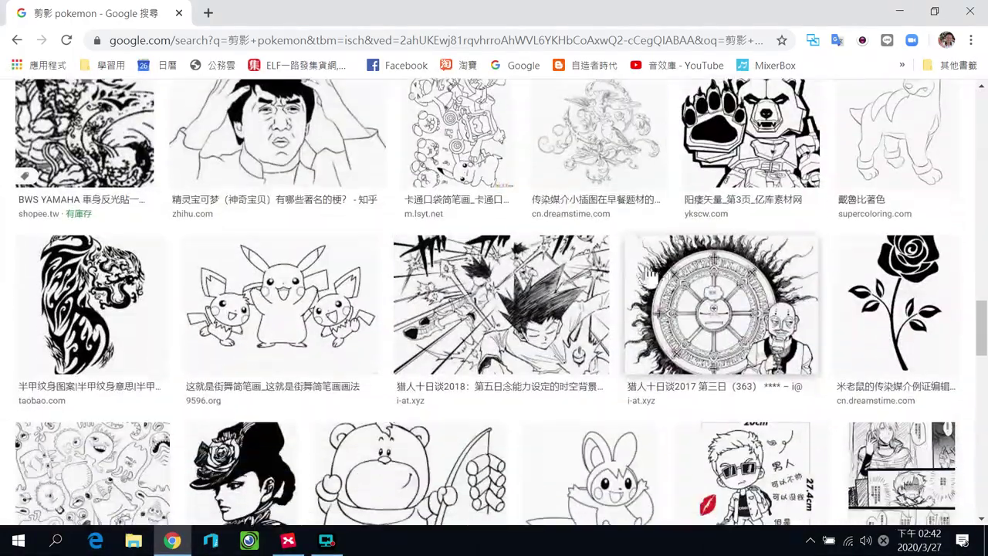
scroll(659, 271, up, 20)
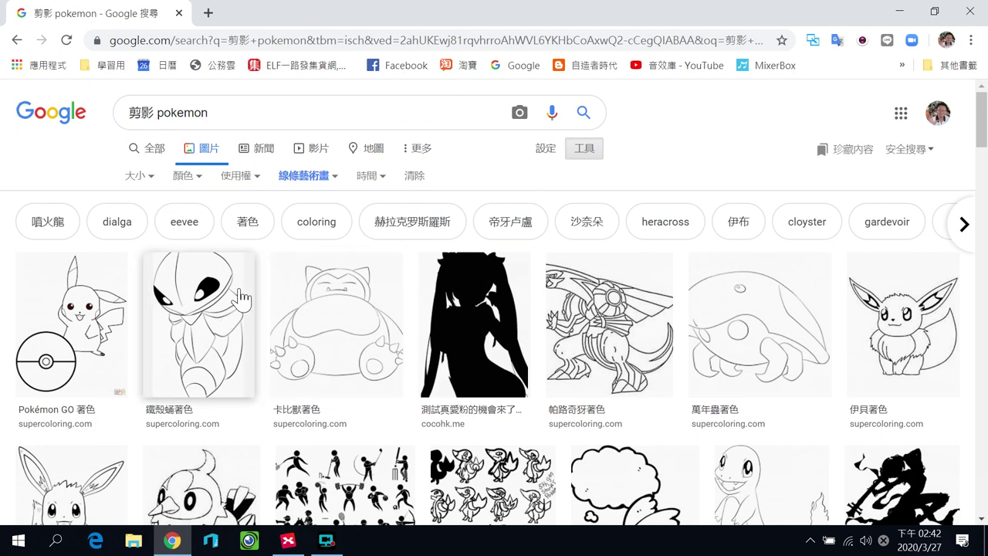
click(260, 177)
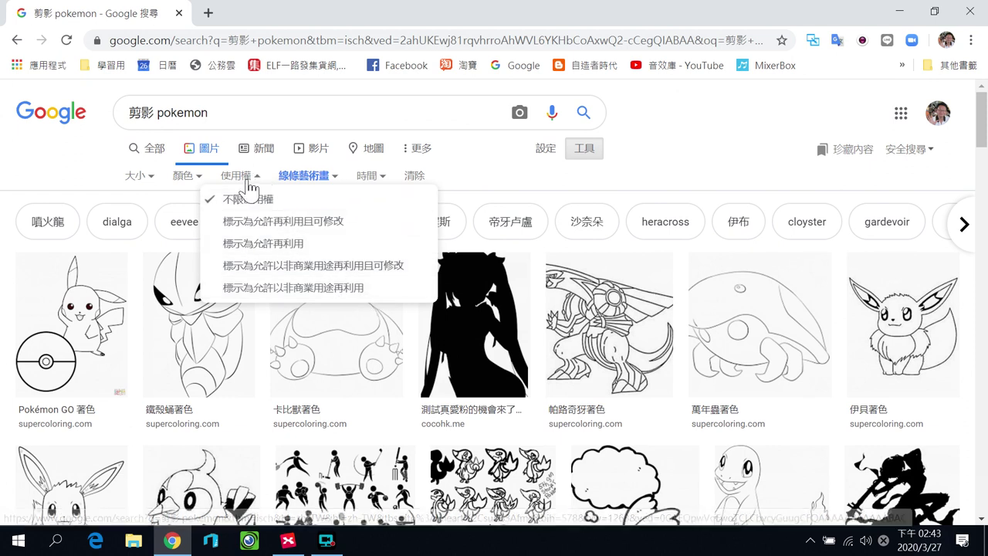
- Replace the query with 'CC圖庫 教育部' and view the all-web results
click(492, 166)
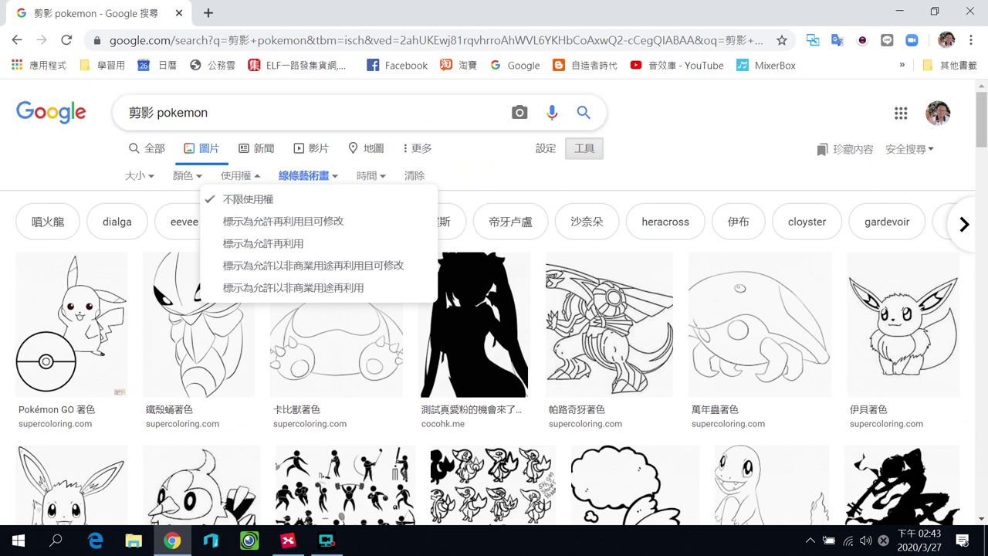
drag(270, 104, 105, 121)
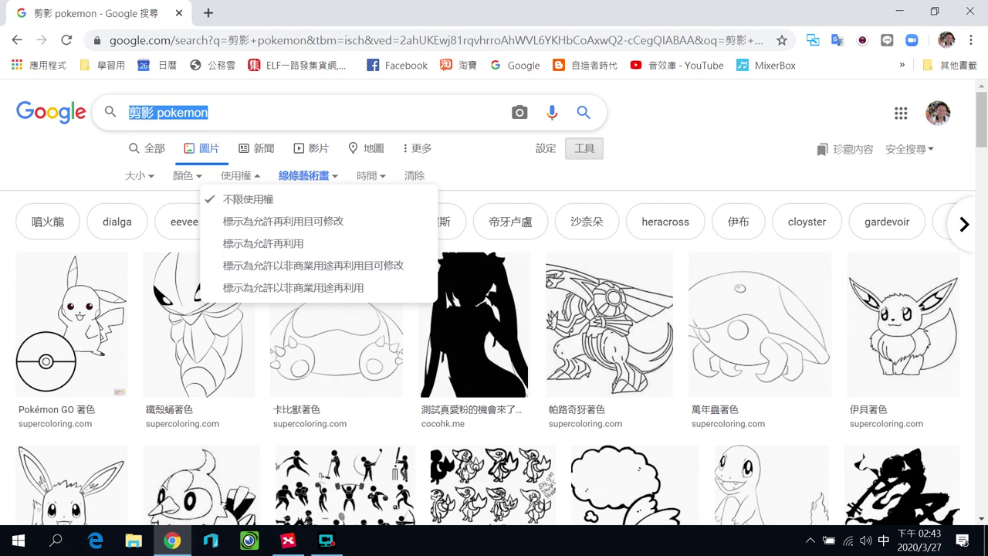
text(CC圖庫)
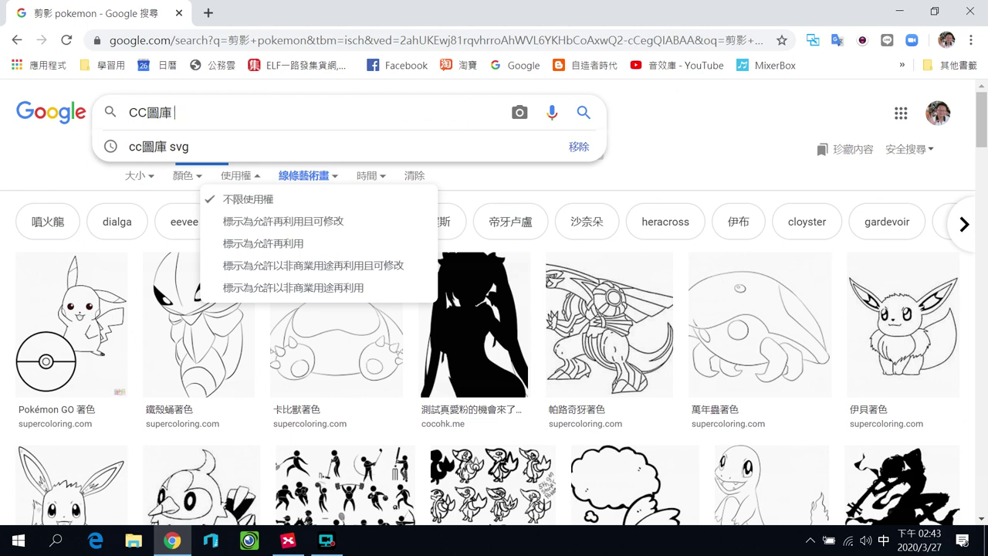
text( ㄐㄩˋ)
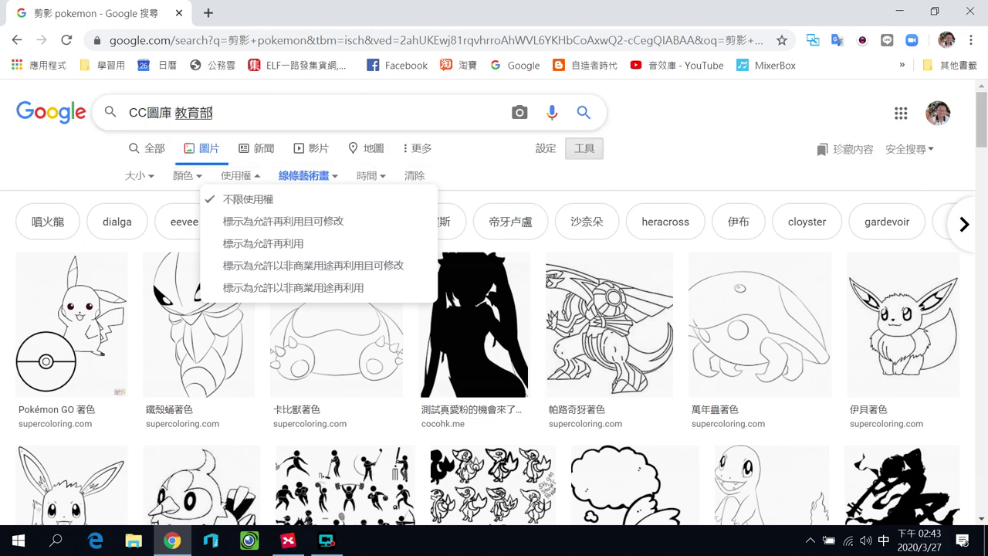
key(Return)
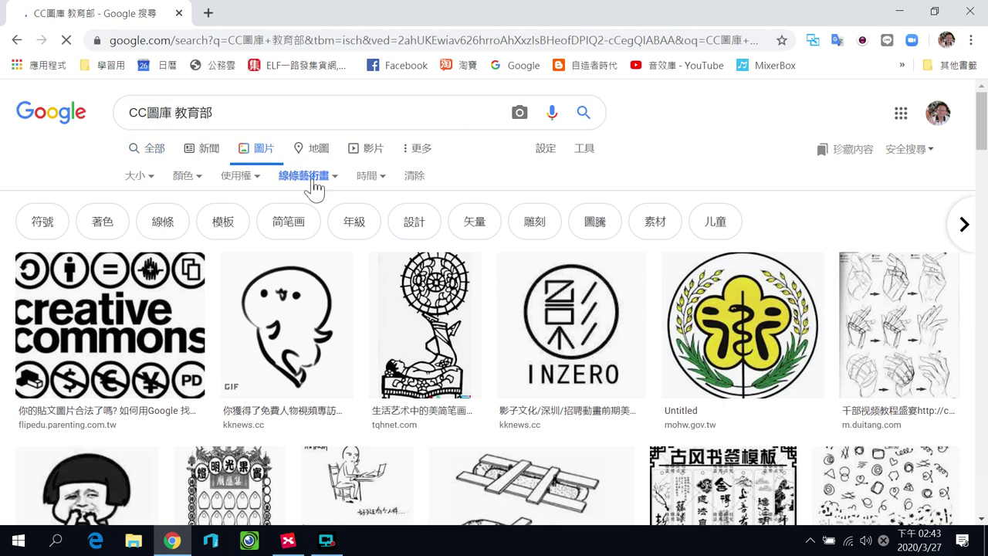
click(151, 148)
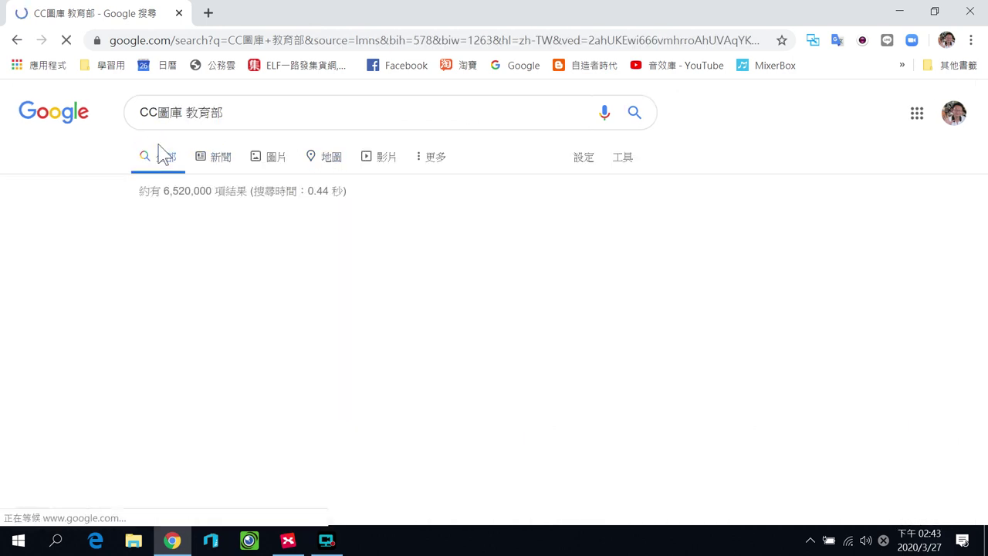
scroll(316, 400, down, 1)
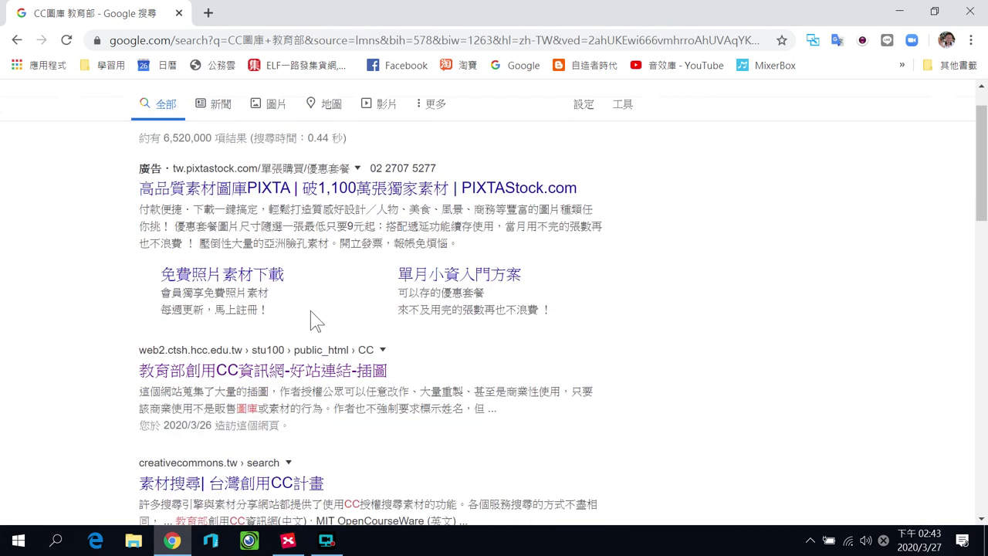
- Open the 教育部創用CC資訊網 插圖 links page and scroll down to Clipart ETC
click(281, 352)
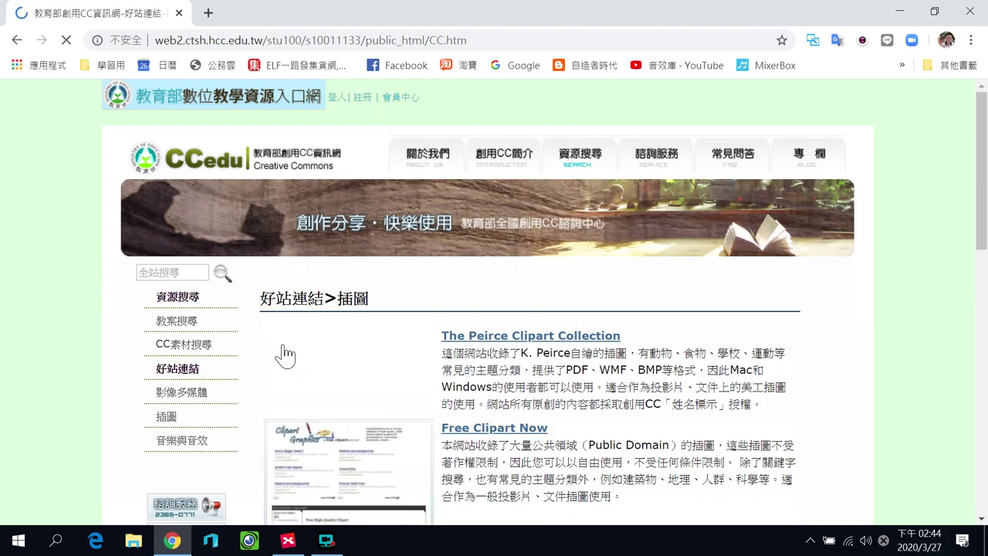
scroll(429, 392, down, 3)
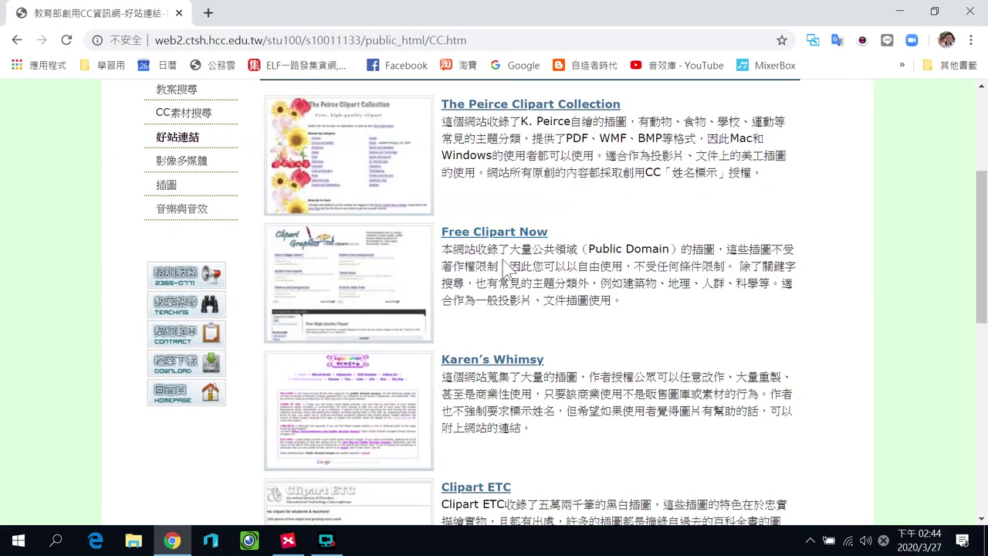
scroll(571, 378, down, 4)
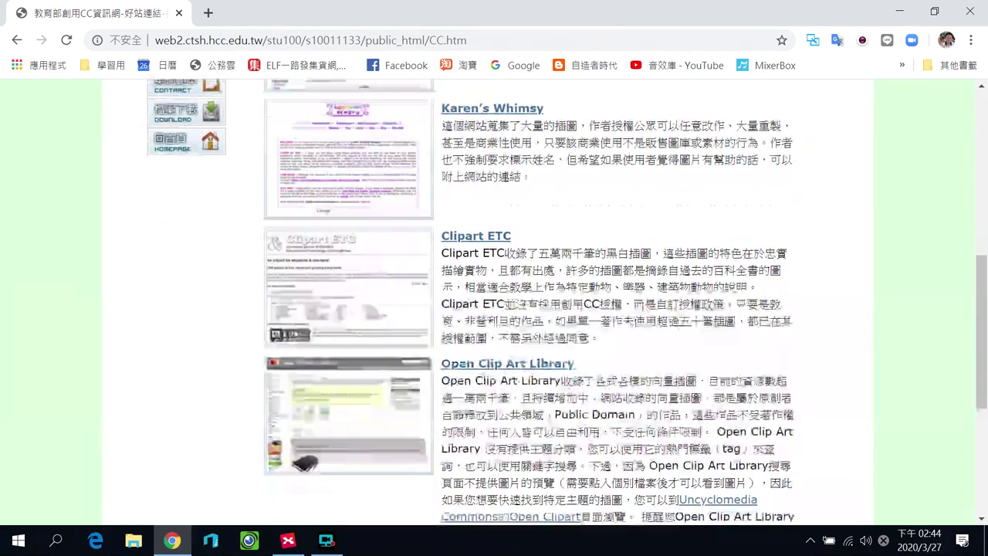
scroll(624, 332, up, 3)
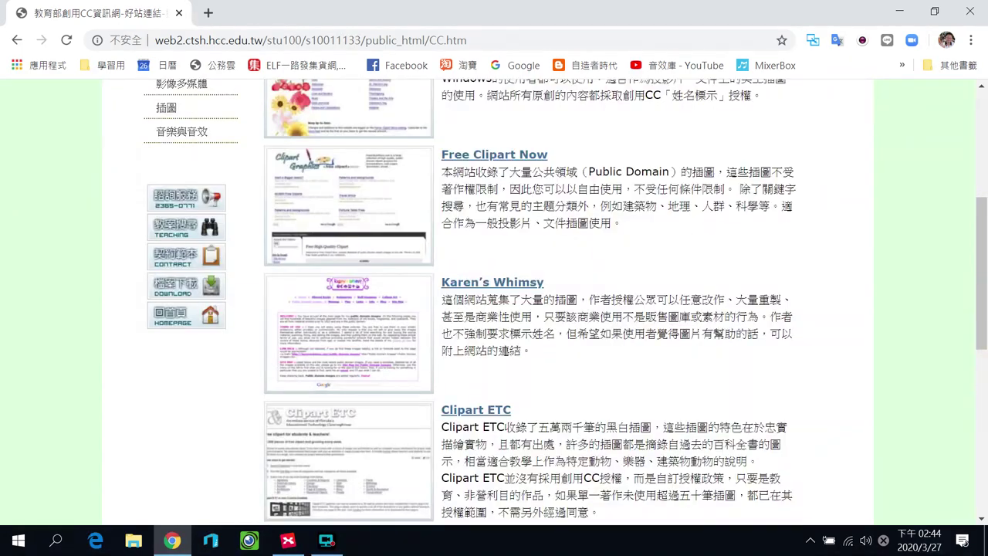
scroll(660, 302, up, 4)
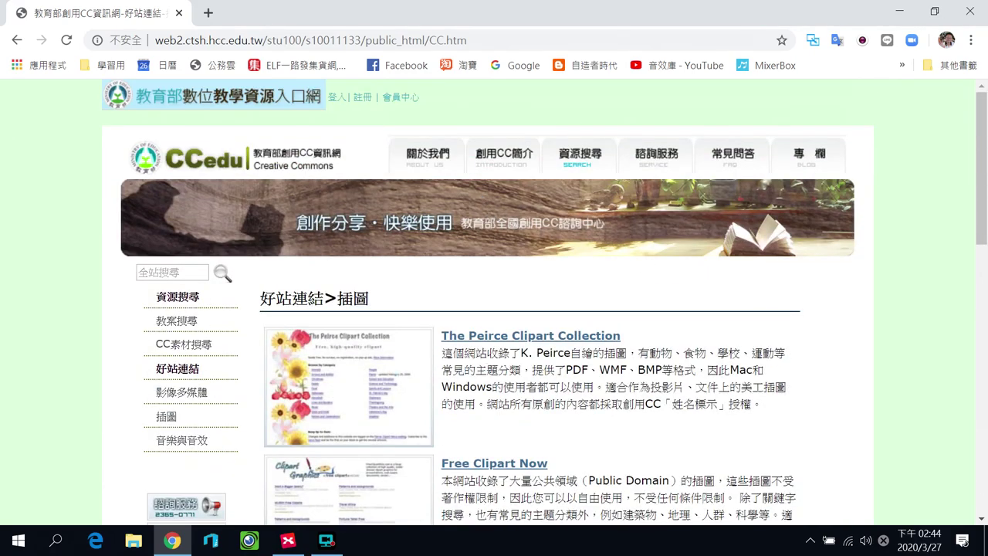
scroll(549, 361, down, 3)
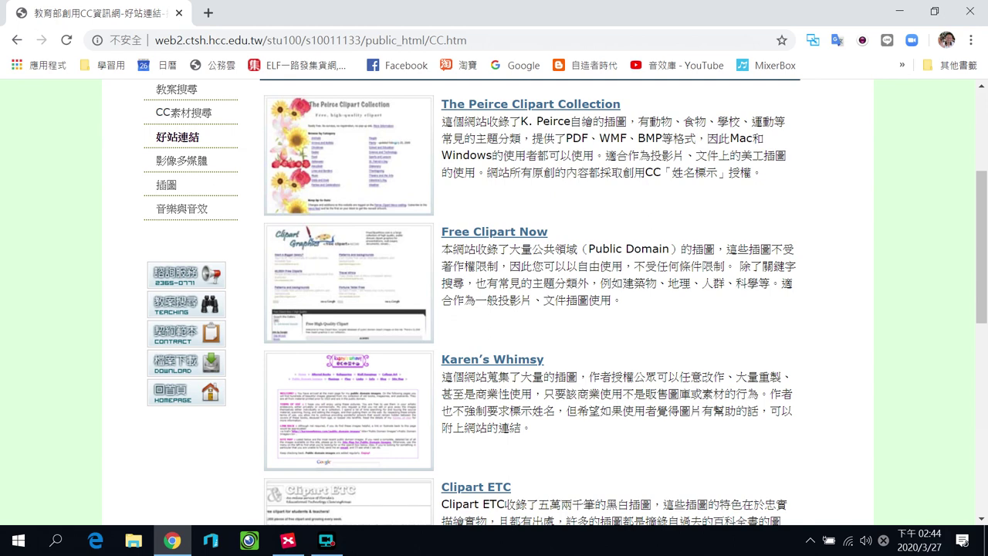
scroll(529, 302, down, 2)
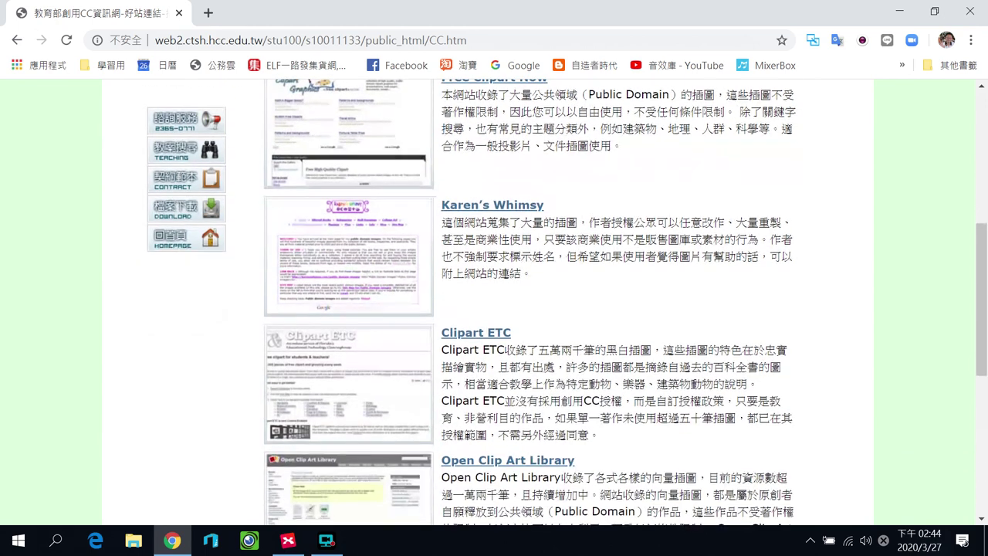
- Open Clipart ETC, search its collection for 'apple', and scroll the results
click(488, 332)
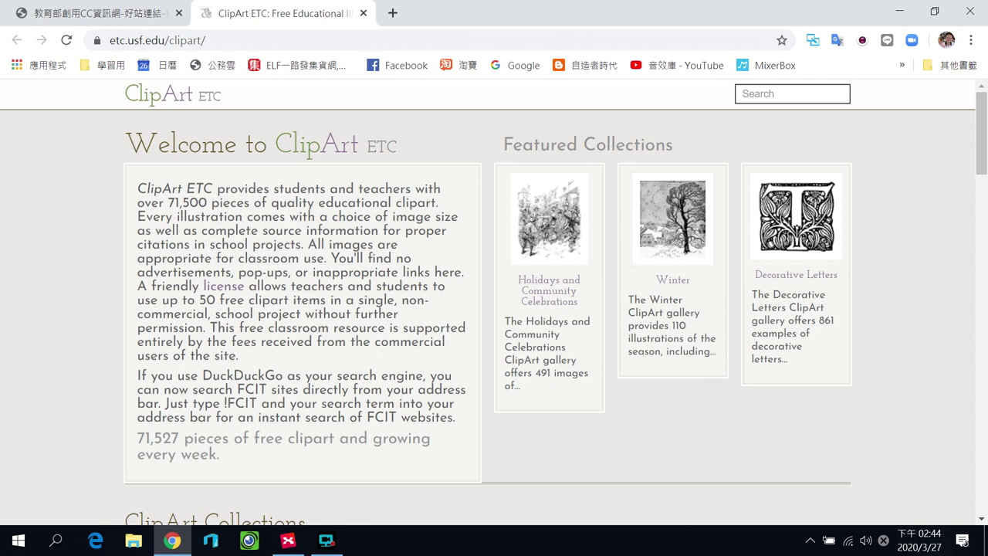
click(764, 93)
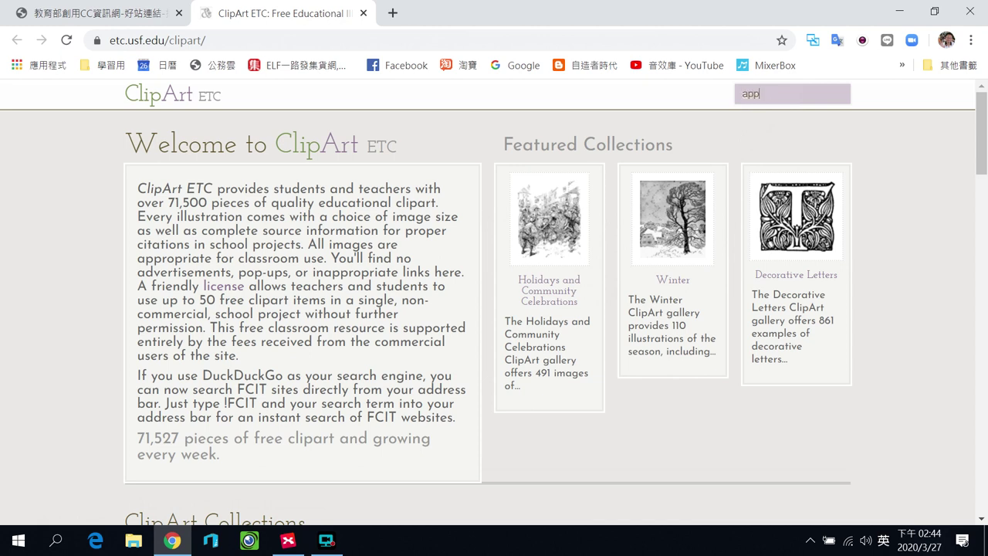
key(Return)
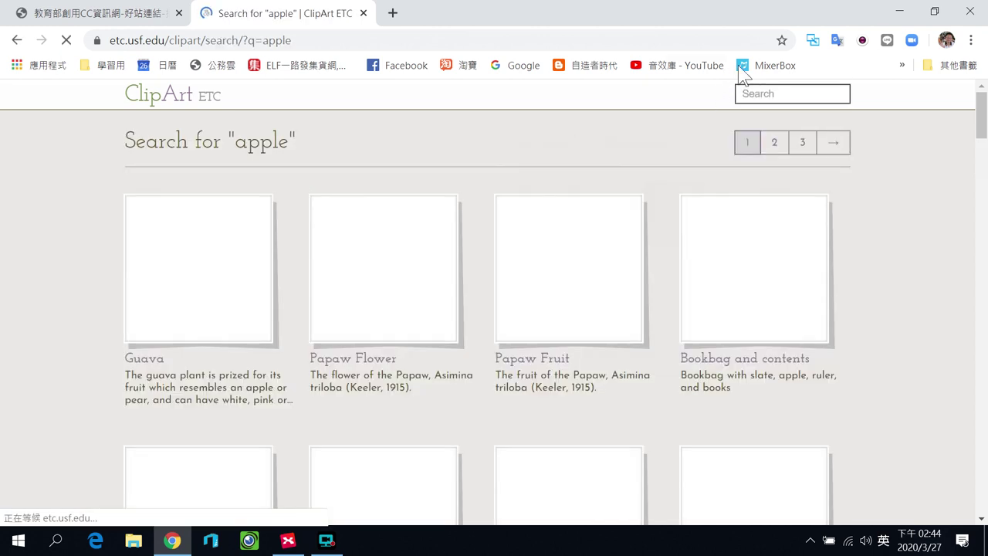
scroll(725, 231, down, 3)
scroll(687, 244, down, 4)
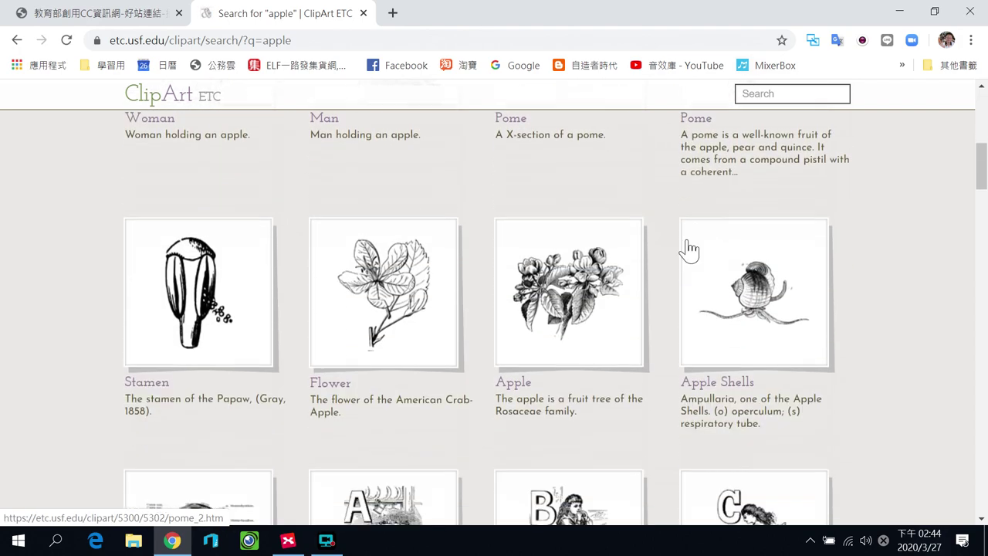
scroll(494, 286, down, 3)
scroll(558, 280, down, 4)
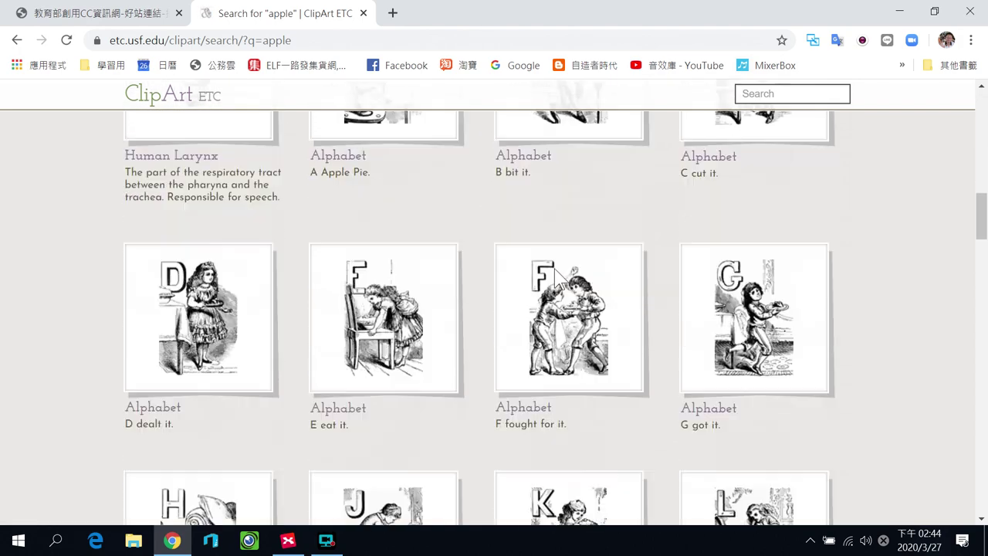
scroll(623, 279, up, 14)
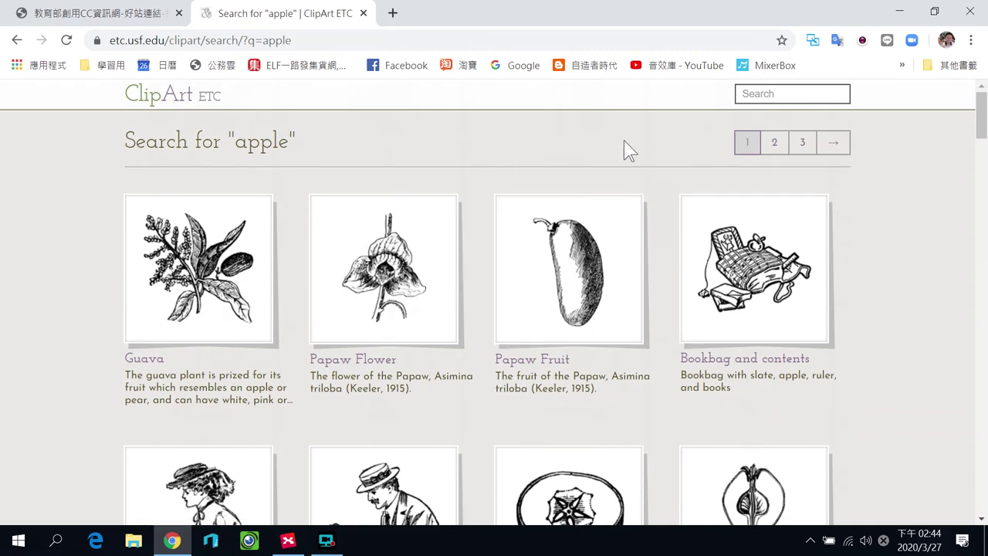
- In a new tab, search Google for 翻譯 to bring up the translator
click(392, 13)
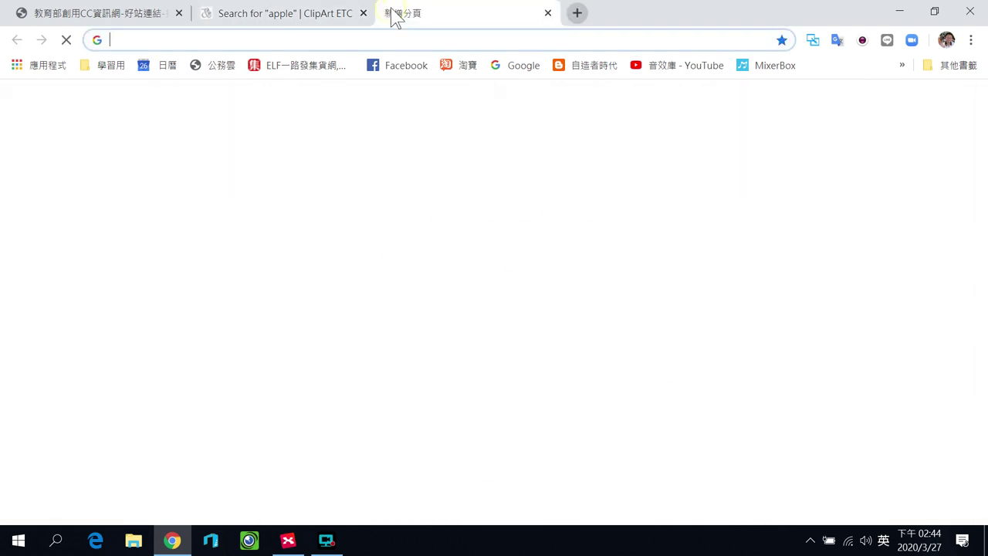
click(386, 316)
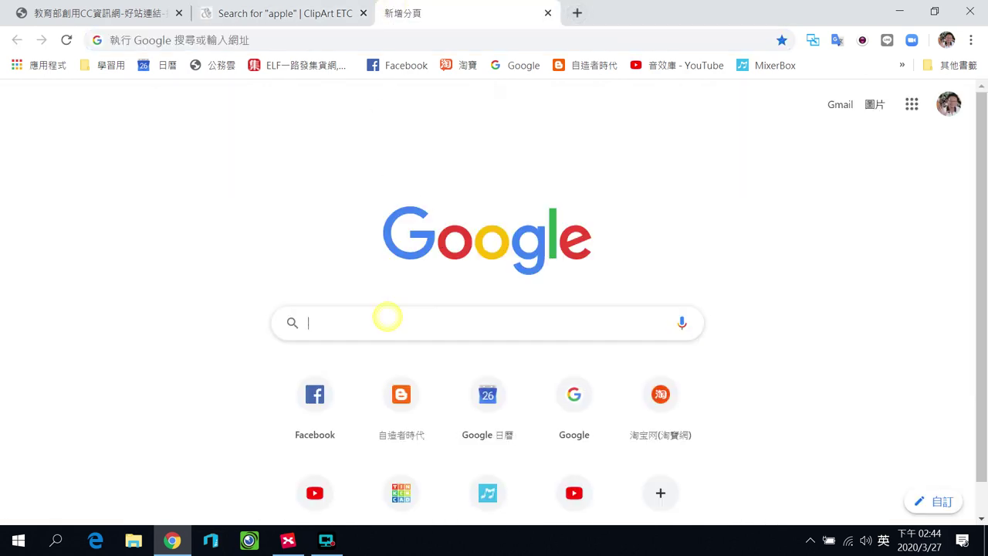
text(z0)
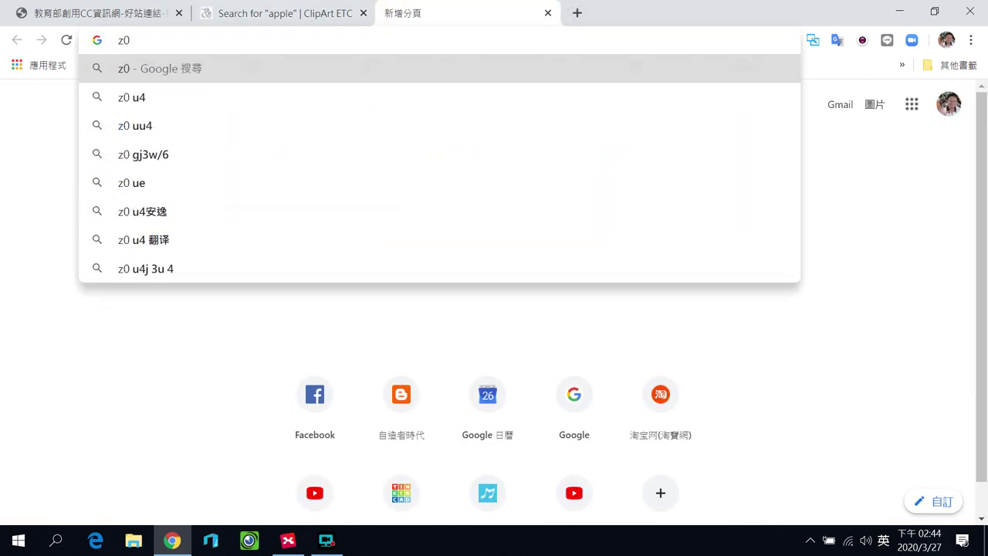
key(BackSpace)
key(BackSpace)
key(shift)
text(zp u)
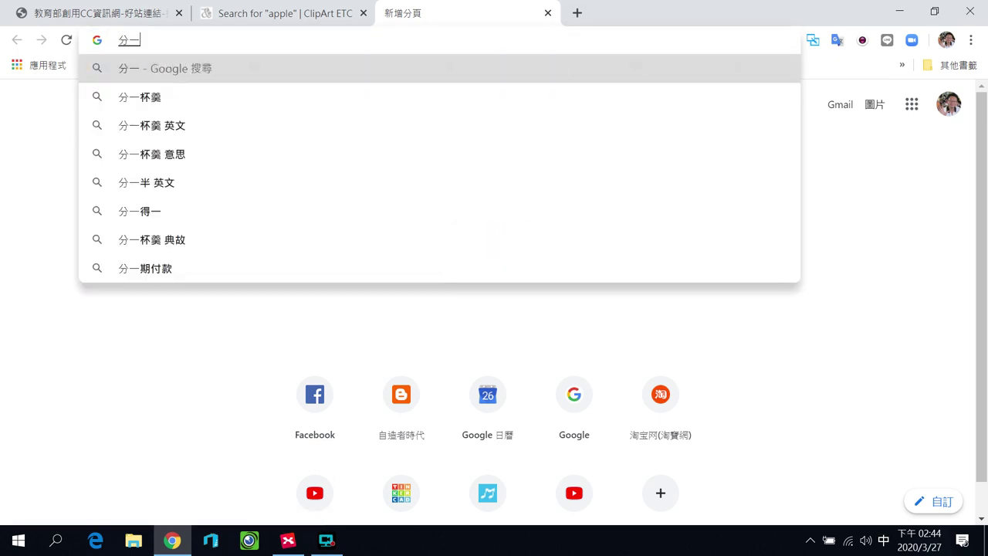
key(BackSpace)
text(z0 u4)
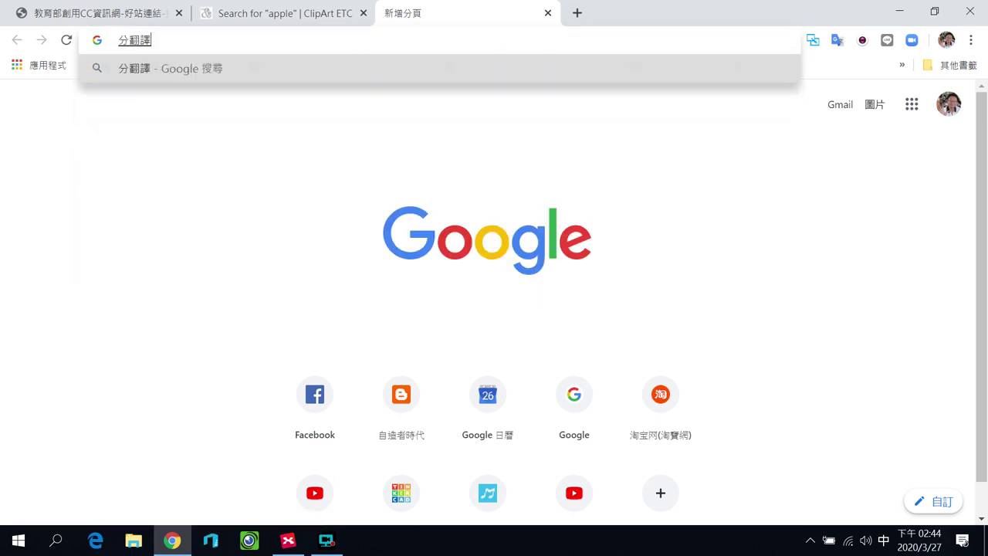
key(Left)
key(BackSpace)
key(Return)
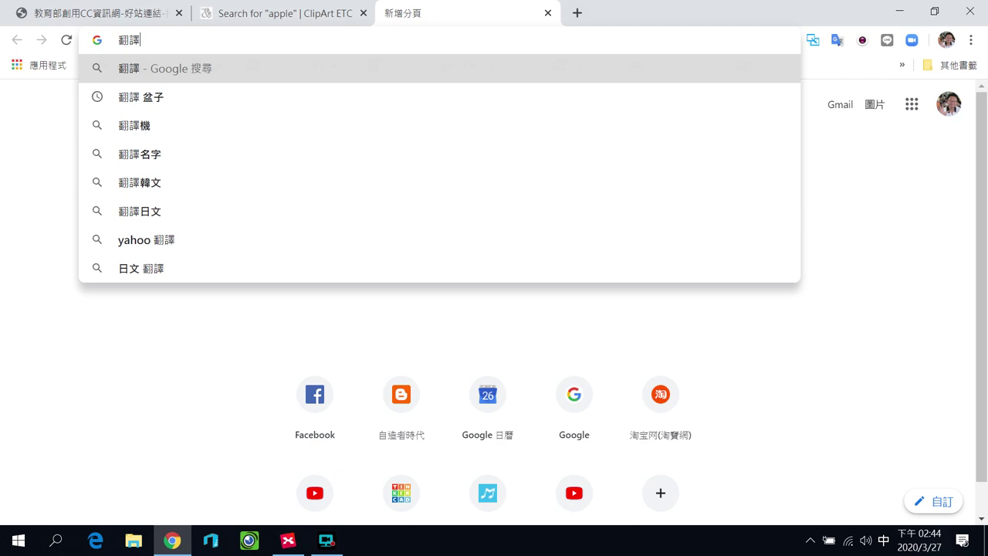
key(Return)
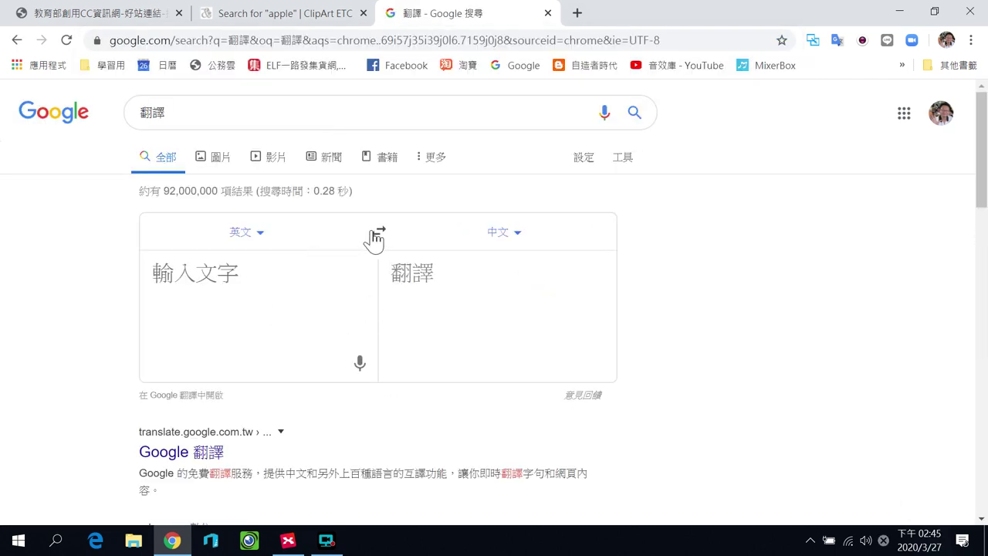
- Swap to Chinese-to-English, translate 花, and select the result 'flower'
click(378, 234)
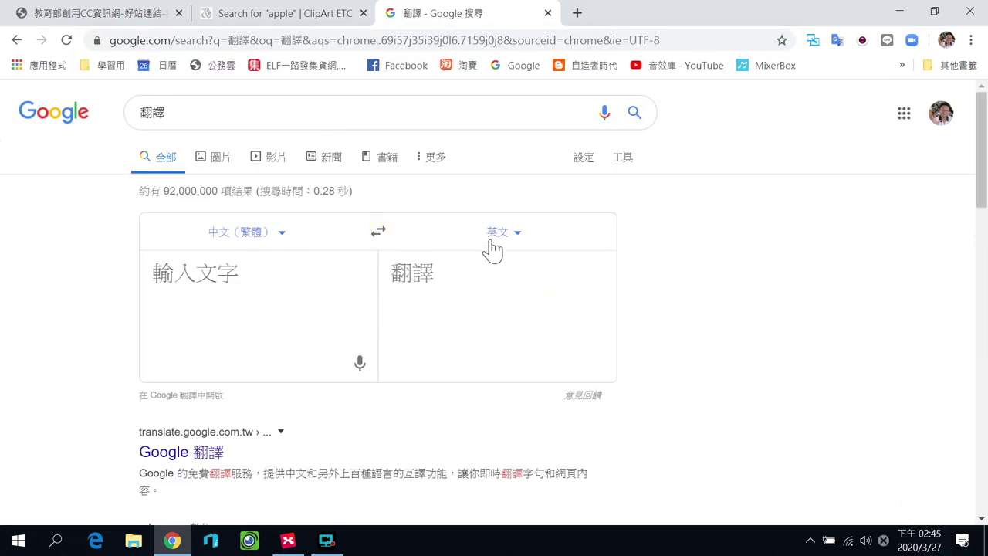
click(228, 291)
text(花)
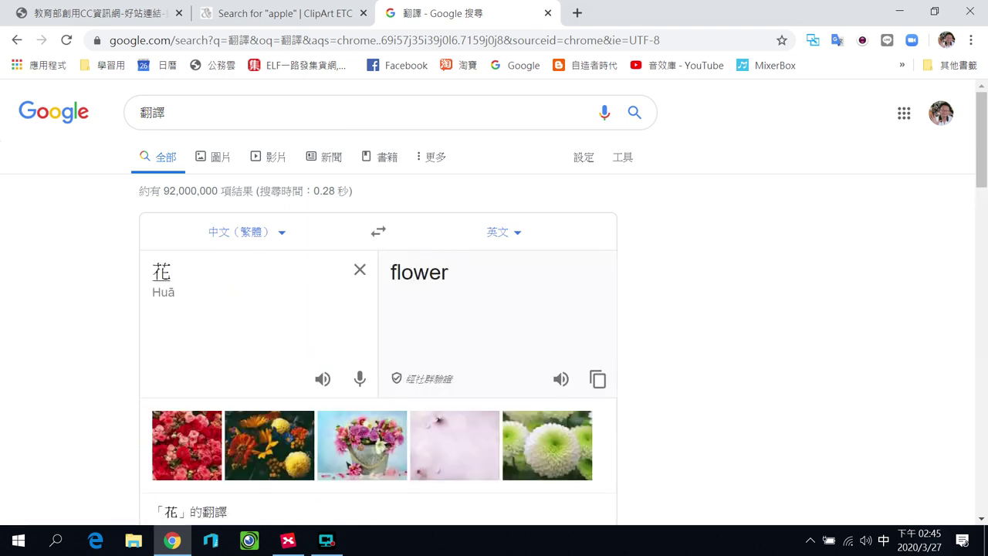
drag(466, 278, 386, 284)
key(ctrl+c)
- Search ClipArt ETC for 'flower' and browse the Daisy and Morning Glory Bud results
click(289, 13)
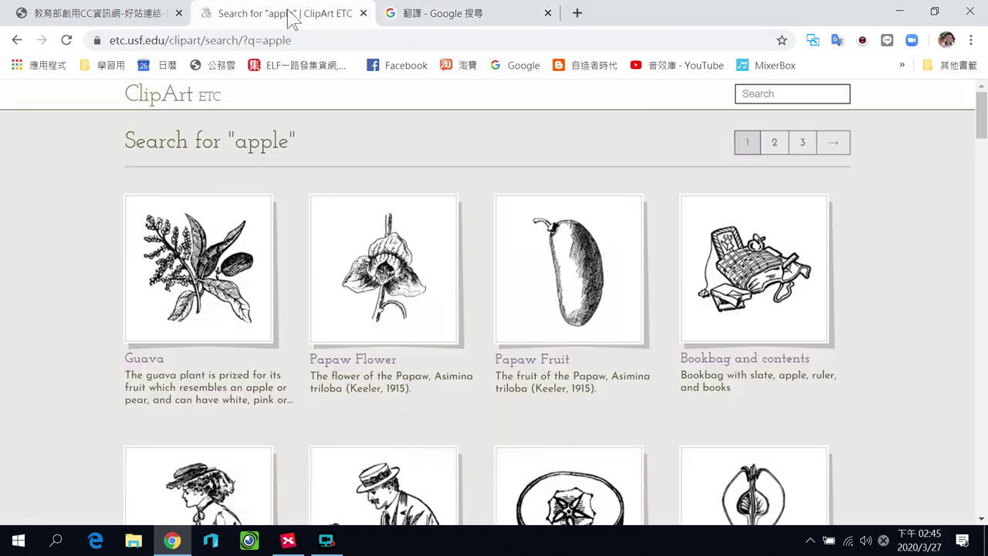
click(772, 94)
key(ctrl+v)
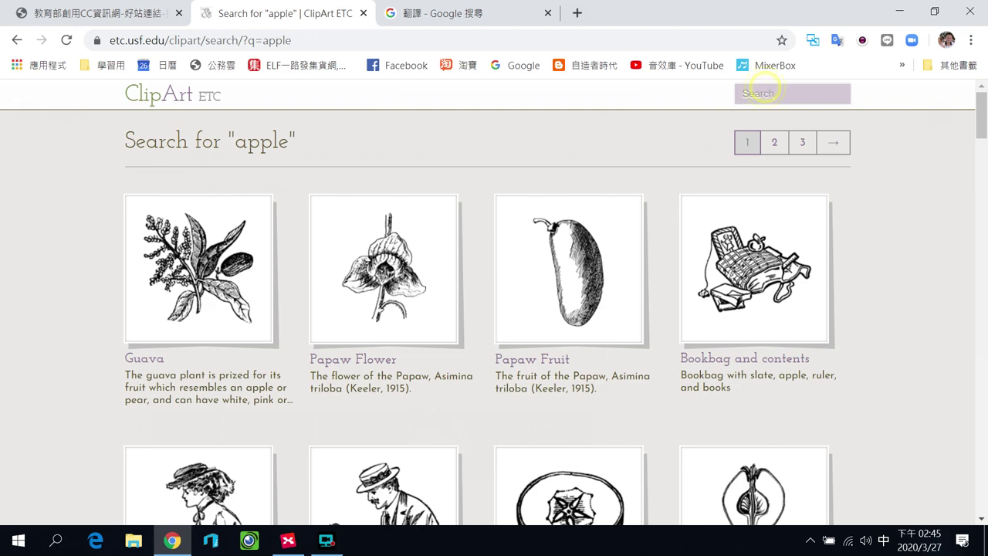
key(Return)
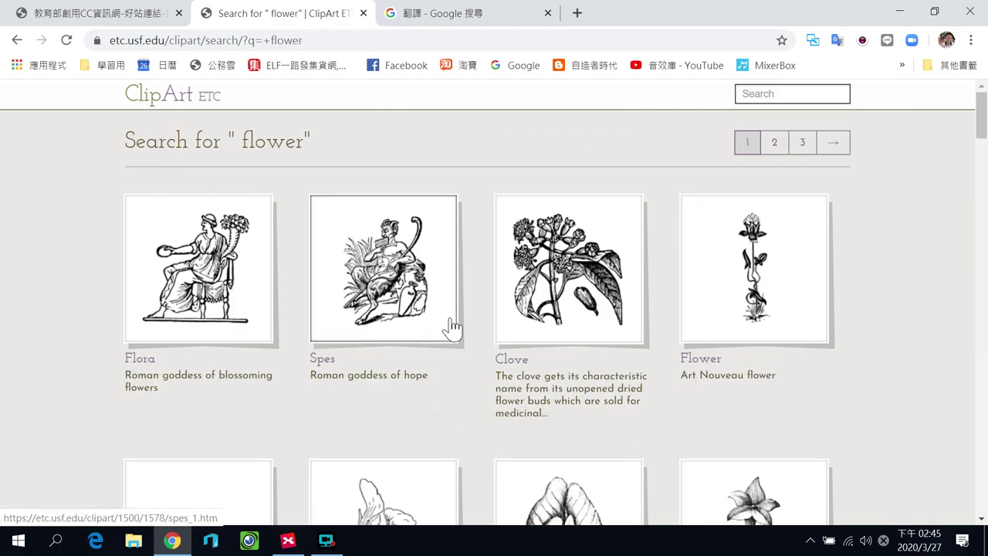
scroll(494, 334, down, 3)
scroll(771, 339, down, 3)
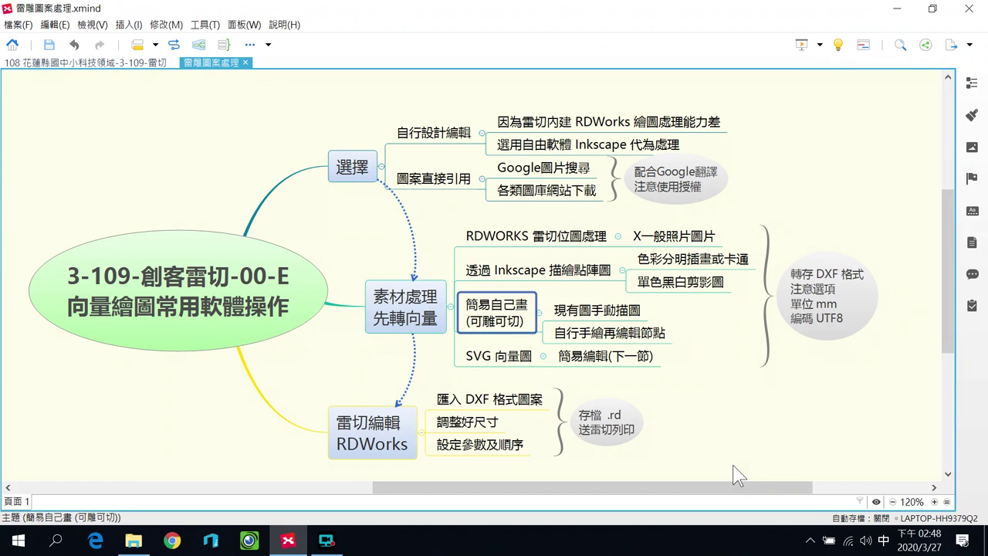
- Review the 素材處理先轉向量 branch: RDWORKS 雷切位圖處理, X一般照片圖片 and Inkscape tracing topics
key(Left)
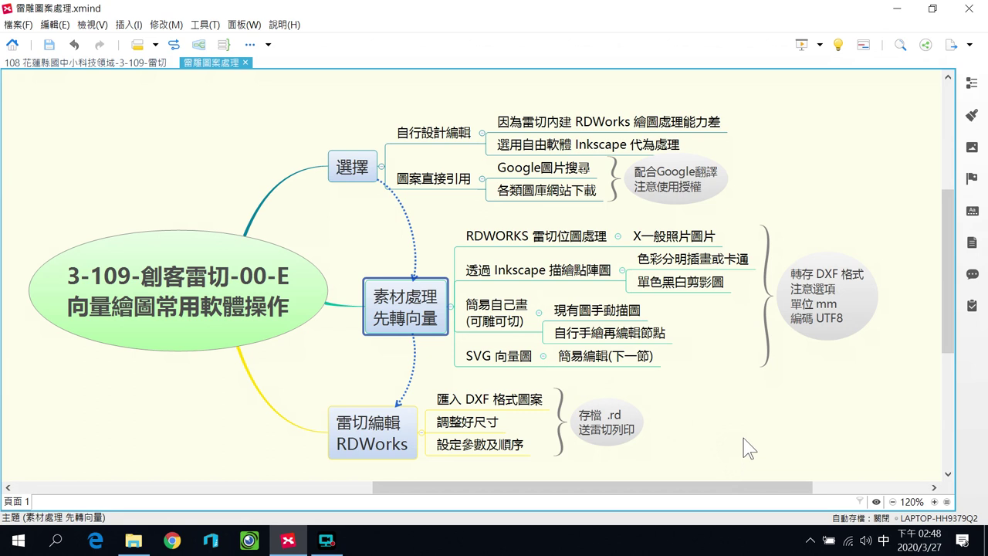
click(538, 242)
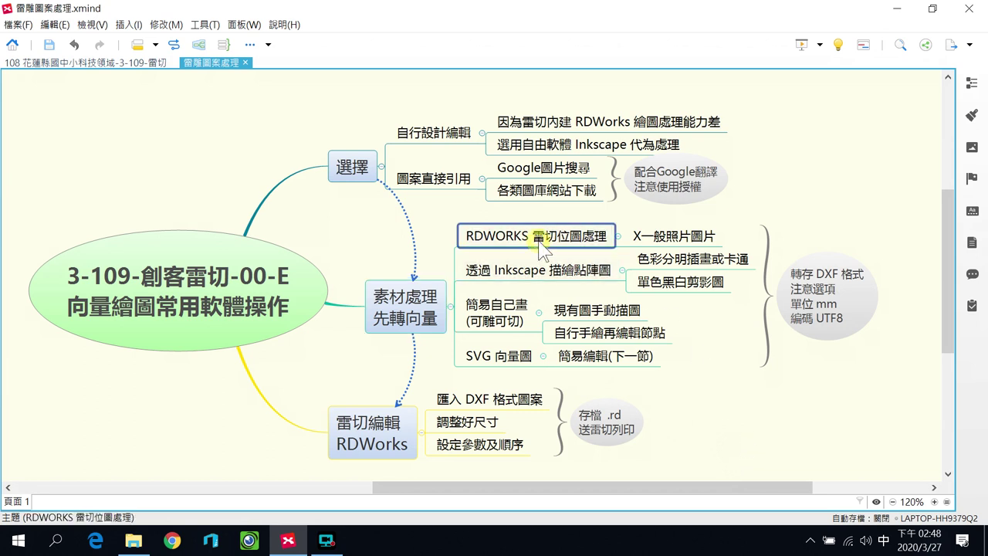
click(665, 242)
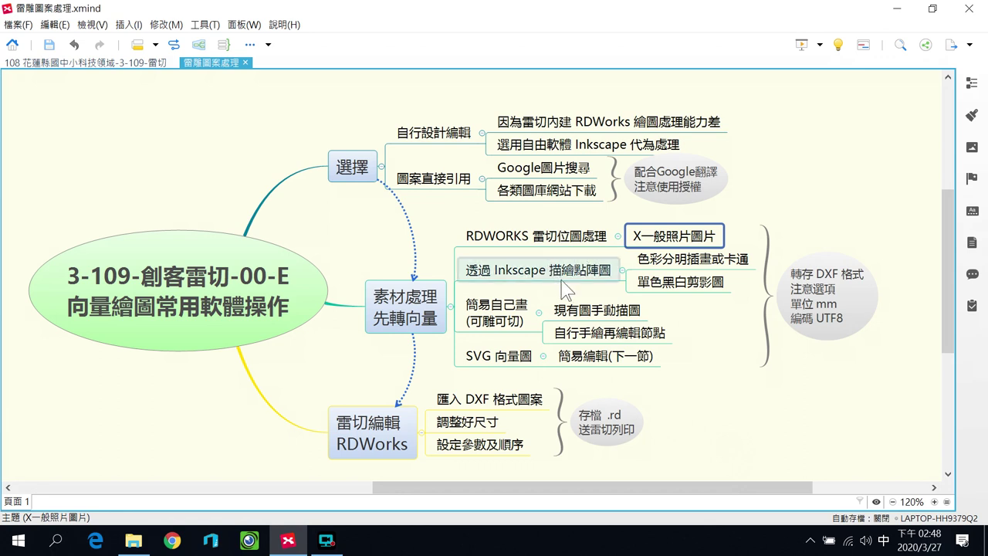
click(580, 284)
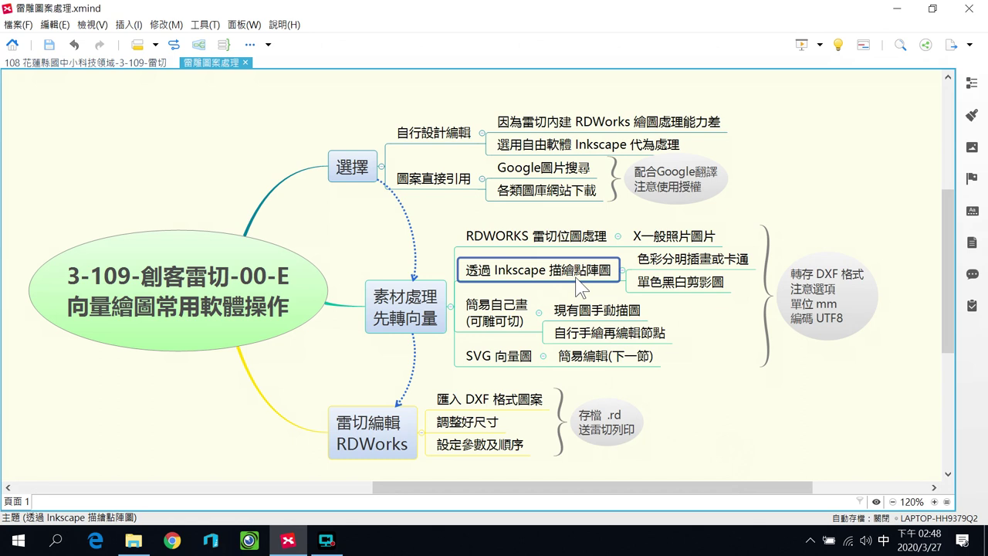
click(594, 312)
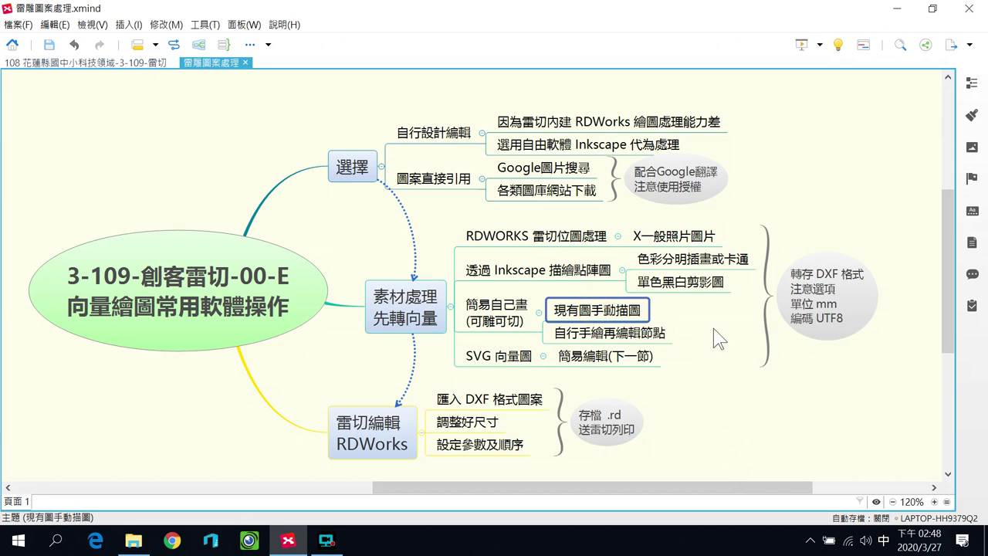
click(641, 333)
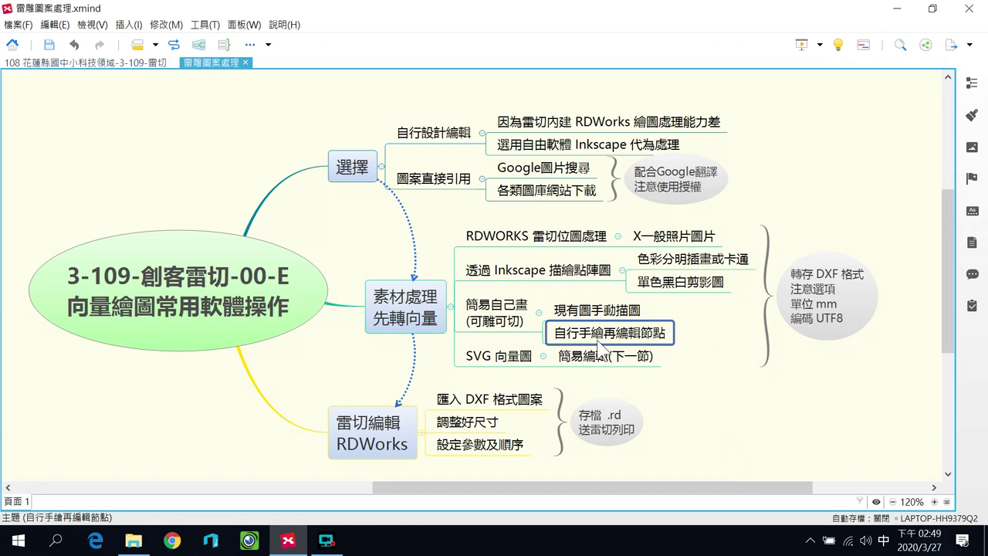
click(637, 311)
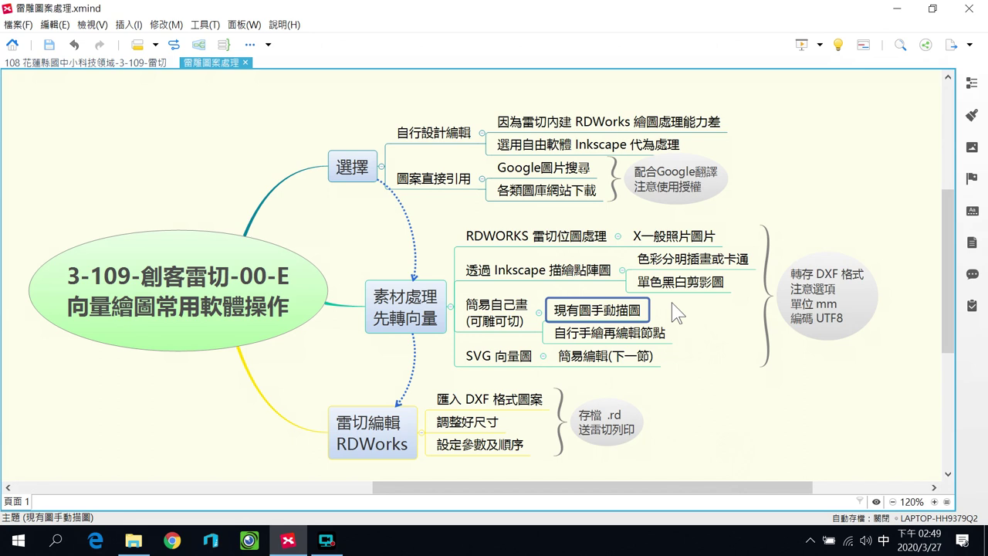
click(506, 357)
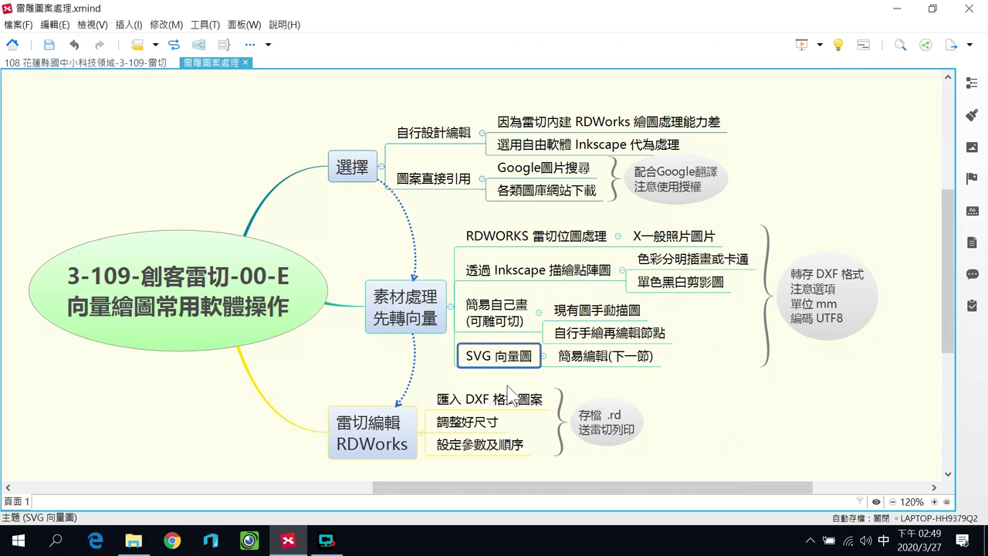
click(751, 378)
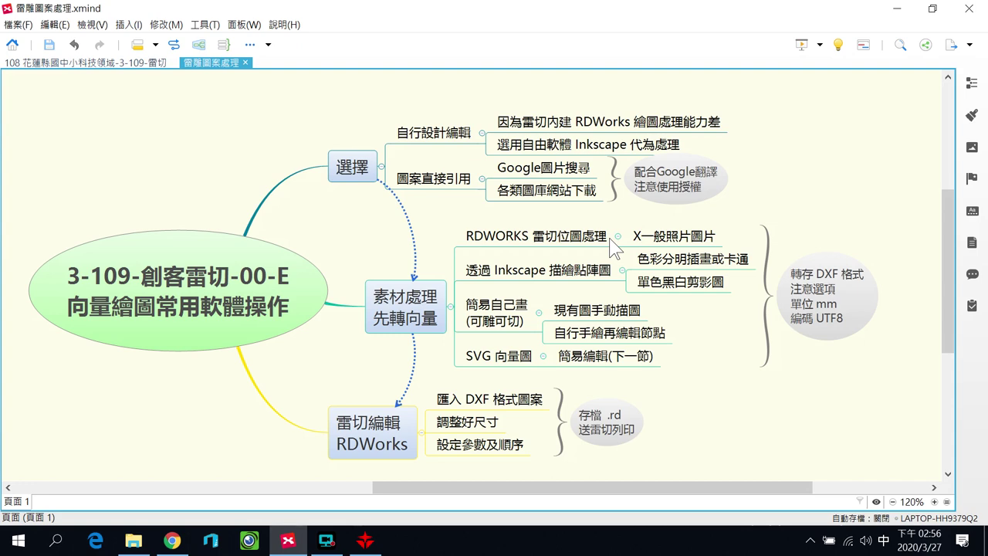
- Import the red-shirt photo through 文件 > 導入 as a 190.476 × 253.968 mm bitmap and select it
click(365, 540)
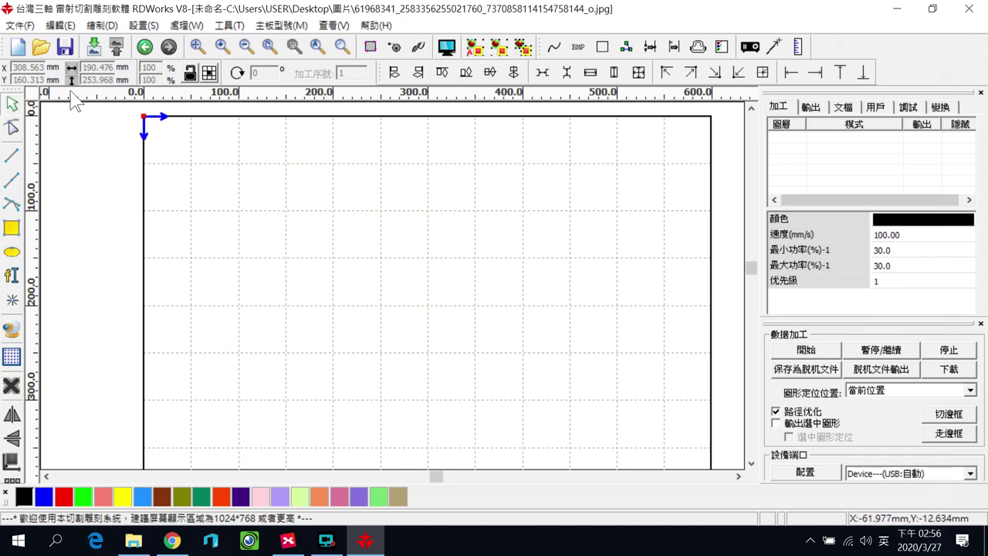
click(20, 24)
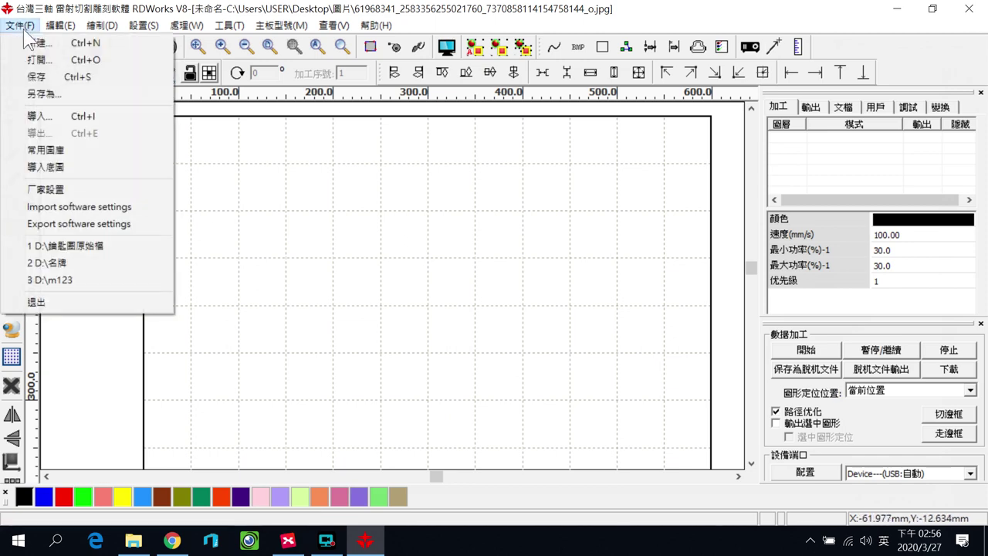
click(60, 120)
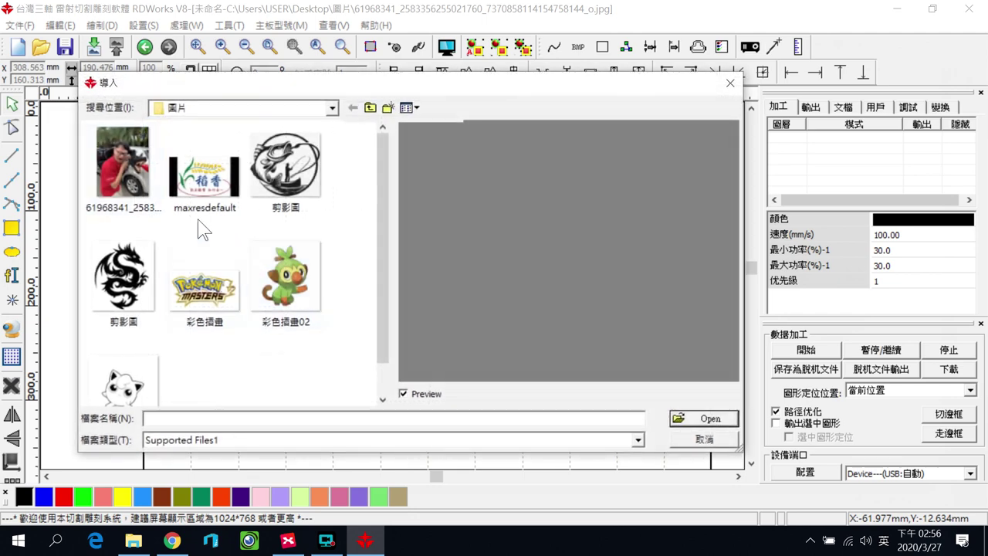
click(124, 171)
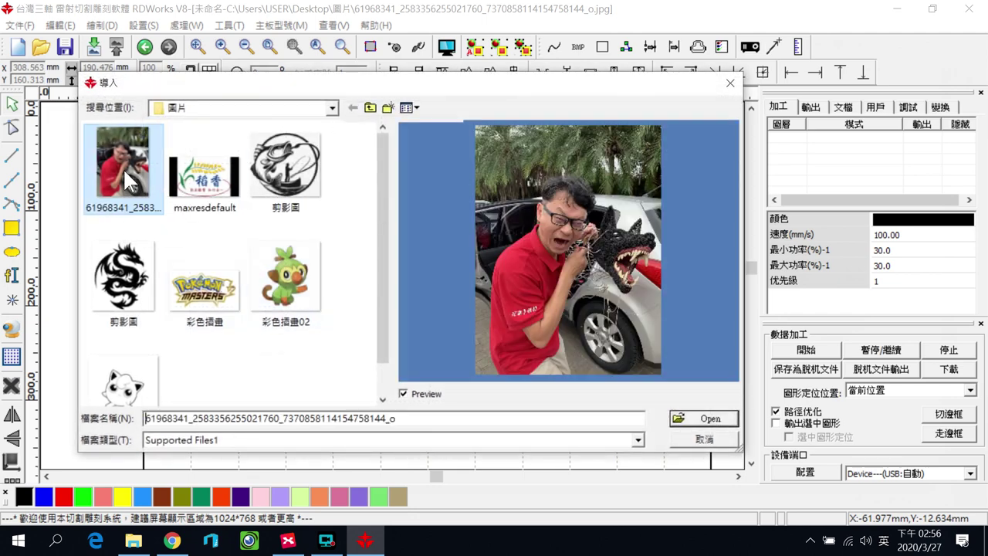
click(704, 421)
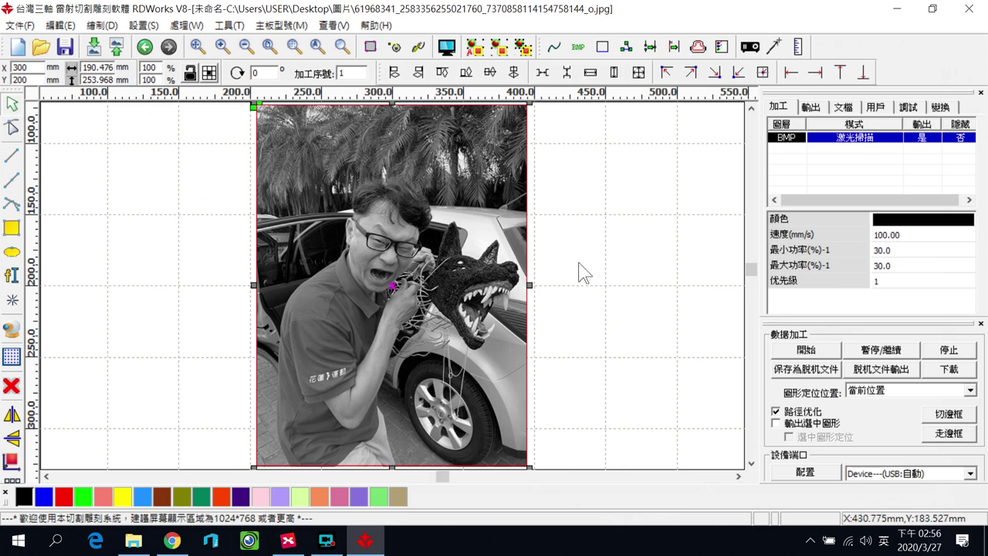
click(452, 216)
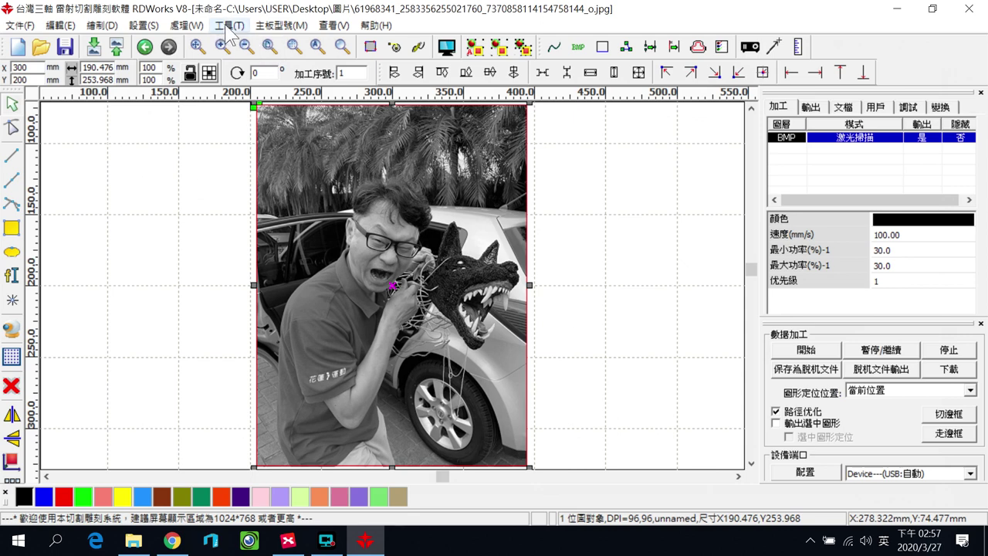
- Run 處理 > 位圖處理 on the photo, declining RDImage for the built-in processor
click(200, 27)
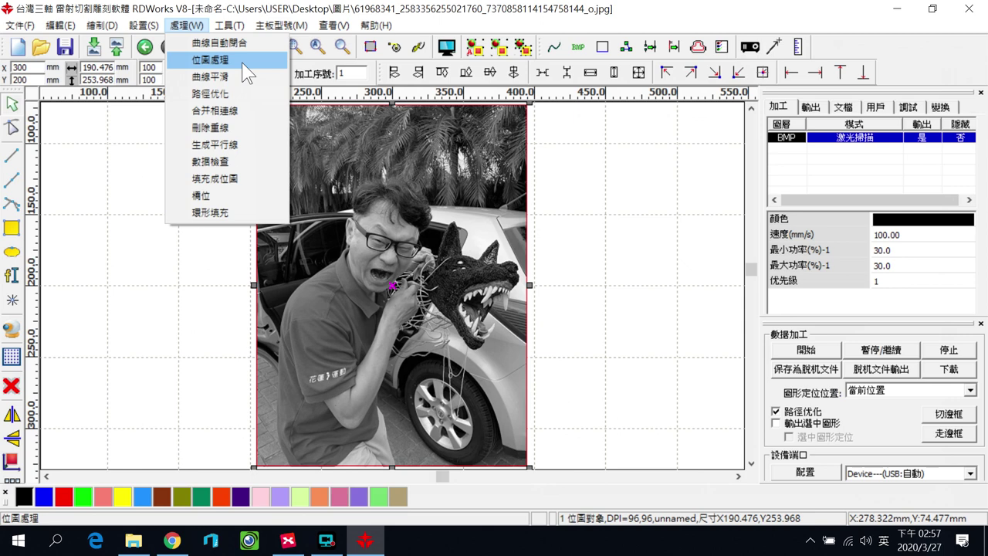
click(246, 72)
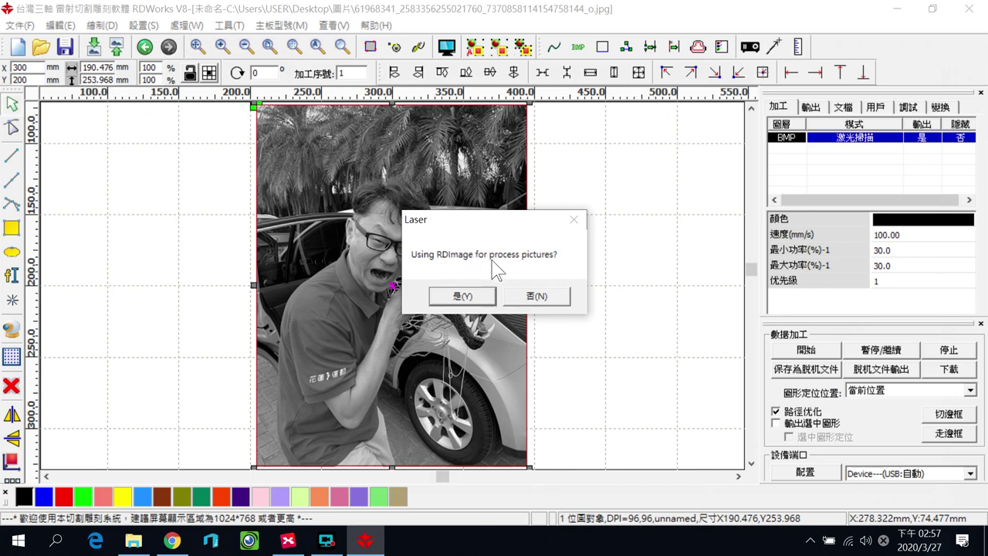
click(557, 299)
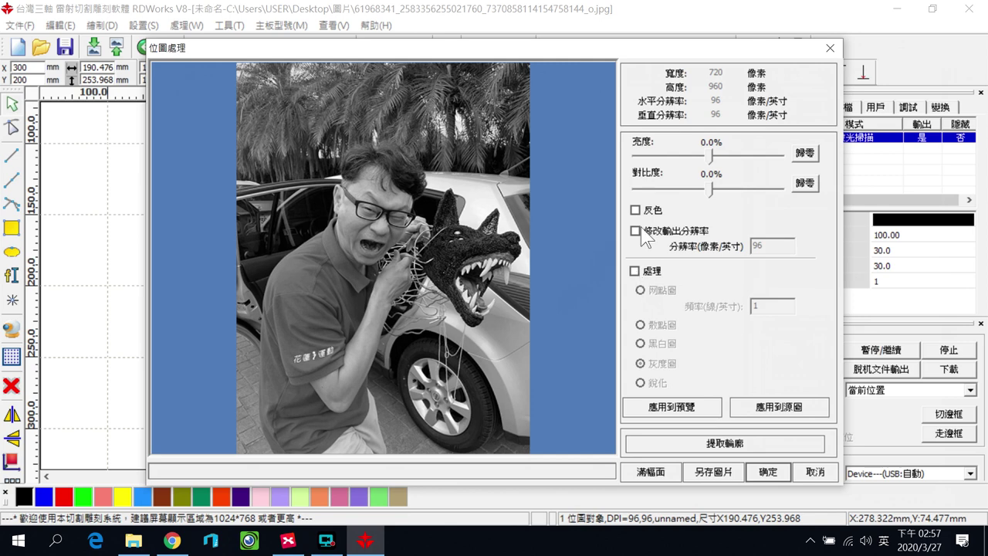
- Enable 處理 with 散點圖 scatter-dot dithering and preview the result
click(635, 271)
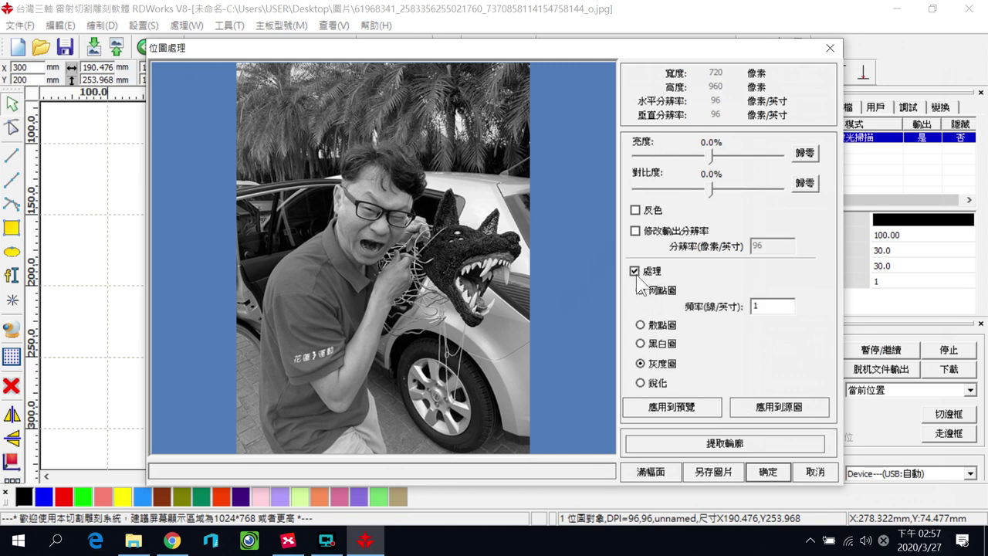
click(641, 325)
click(674, 413)
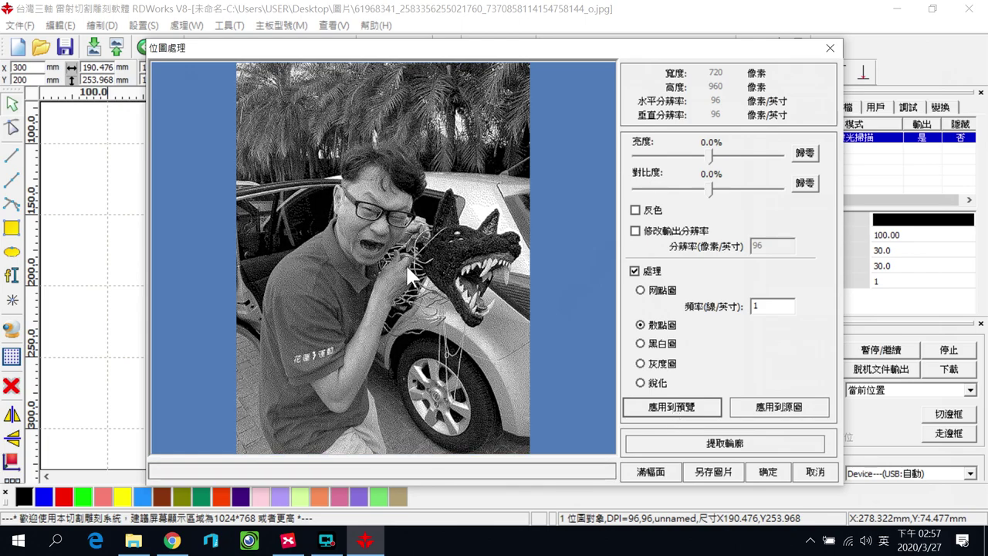
scroll(413, 278, up, 2)
scroll(413, 278, down, 2)
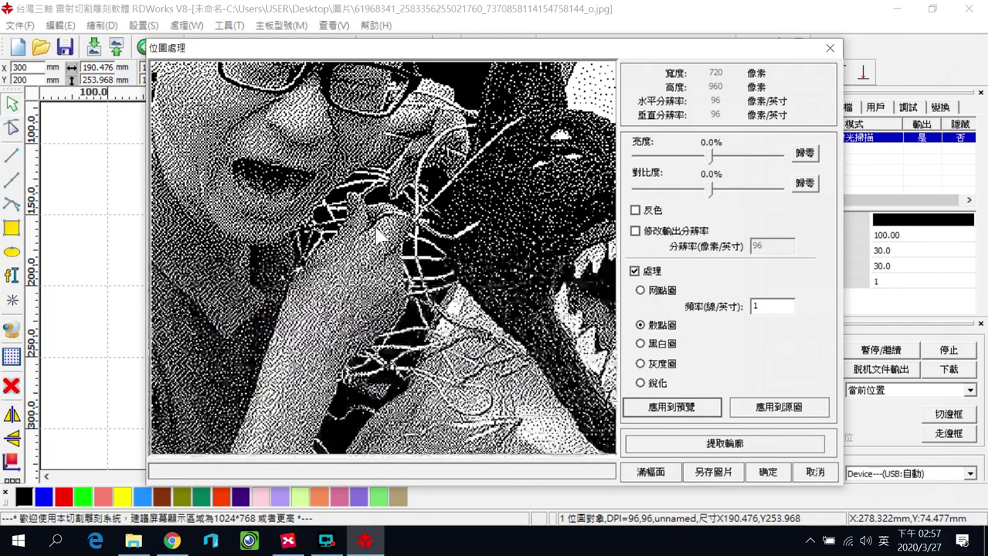
scroll(343, 207, up, 1)
scroll(342, 205, down, 1)
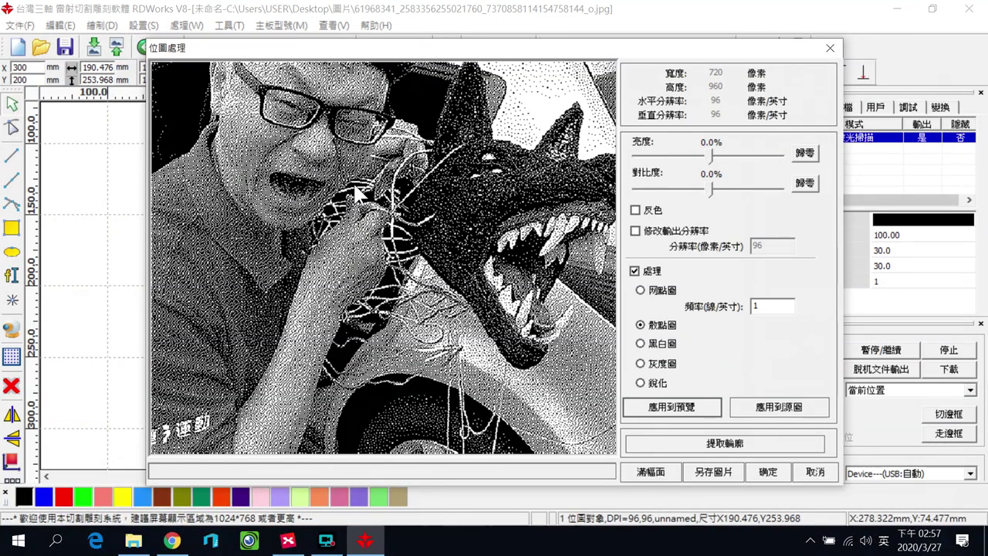
scroll(377, 184, down, 1)
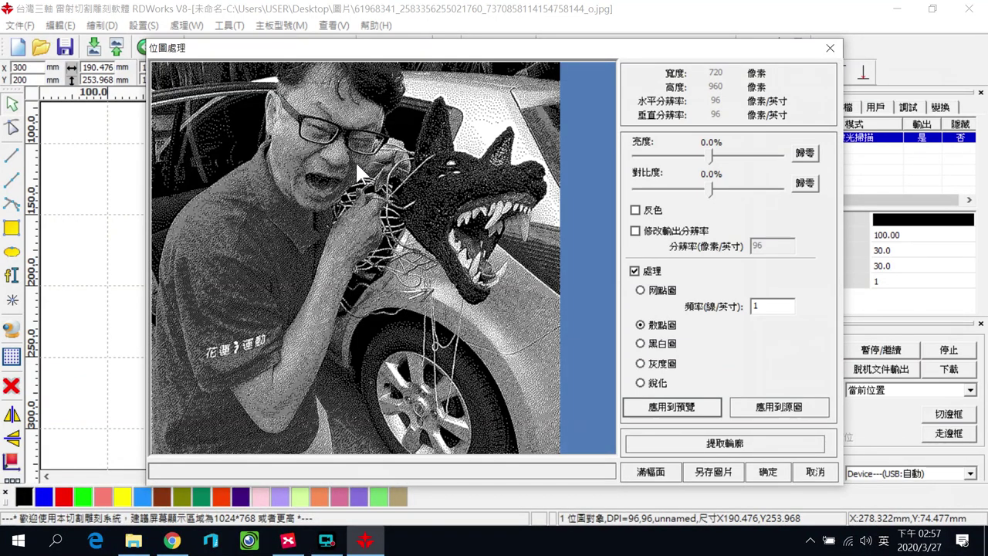
scroll(358, 160, down, 1)
scroll(370, 152, up, 2)
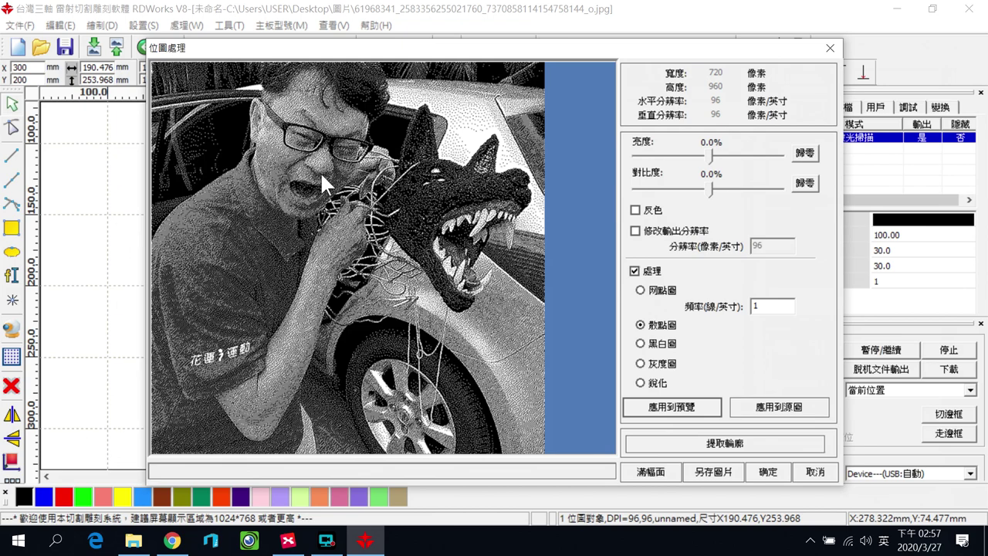
- Raise brightness to 43.6%, refresh the full preview and apply the dither with 確定
drag(320, 172, 372, 210)
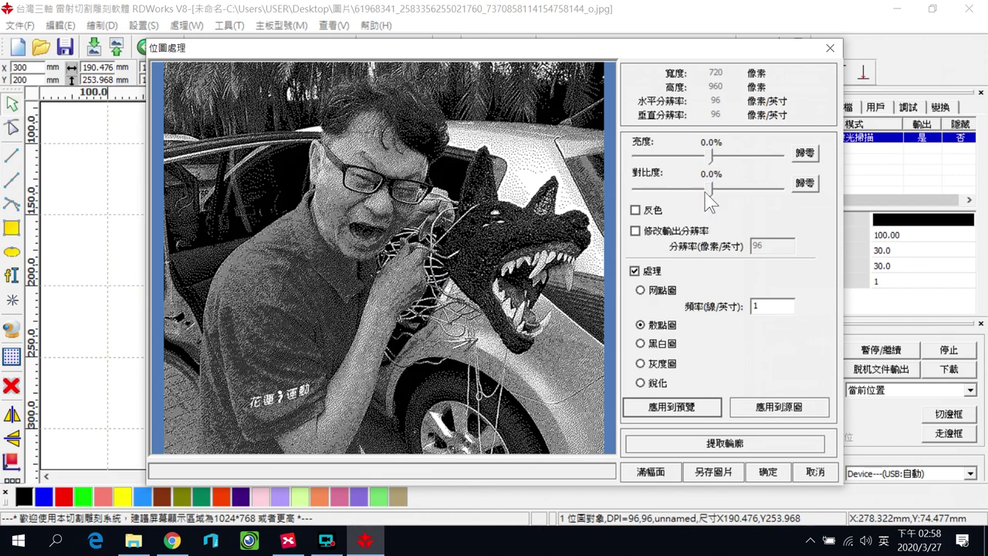
drag(710, 155, 743, 161)
click(672, 411)
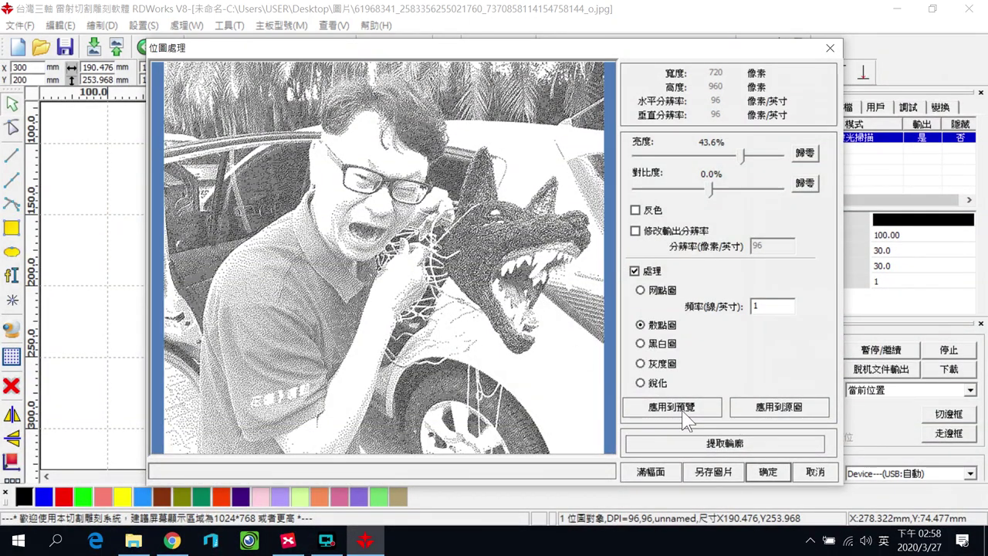
click(531, 328)
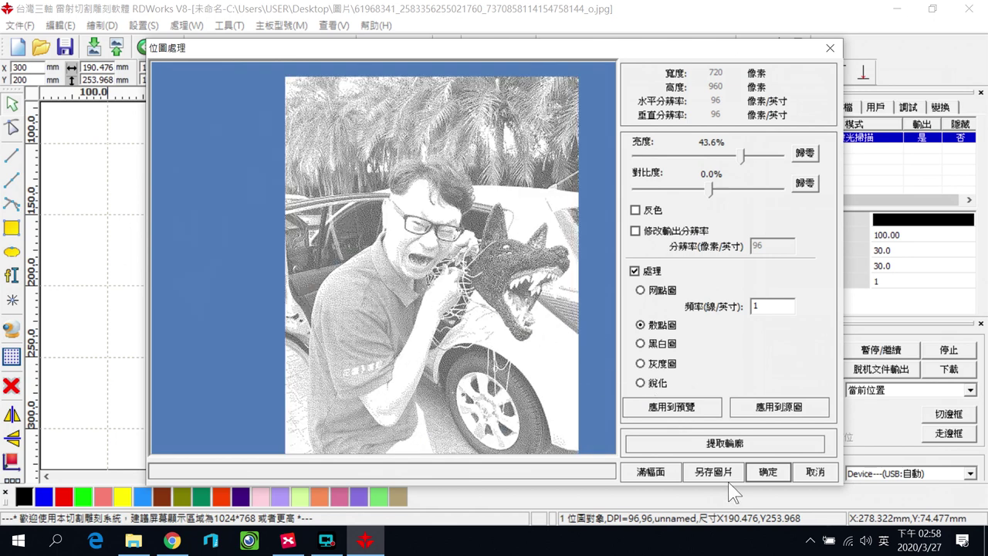
click(768, 475)
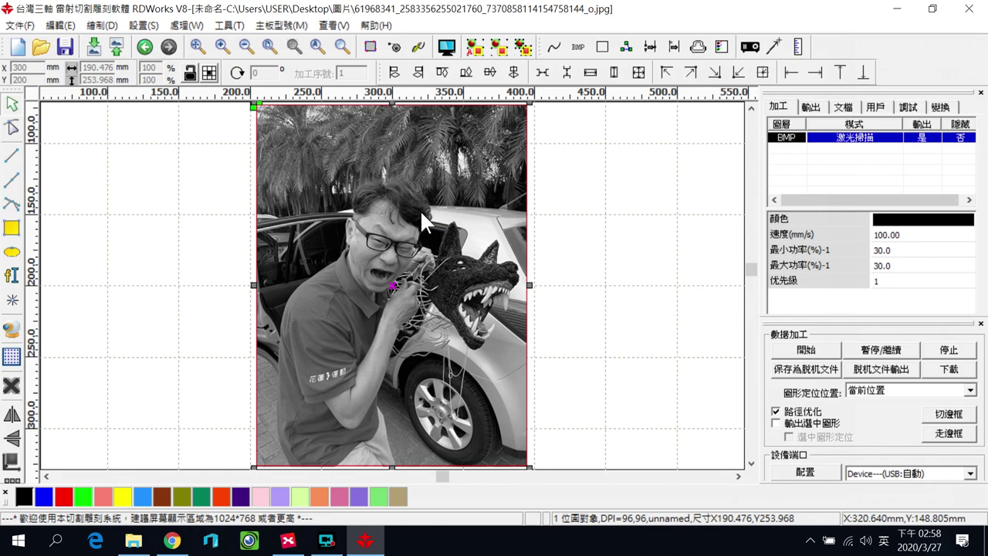
- Zoom in on the dotted dither image and open the BMP layer's 圖層參數 dialog
scroll(420, 209, down, 1)
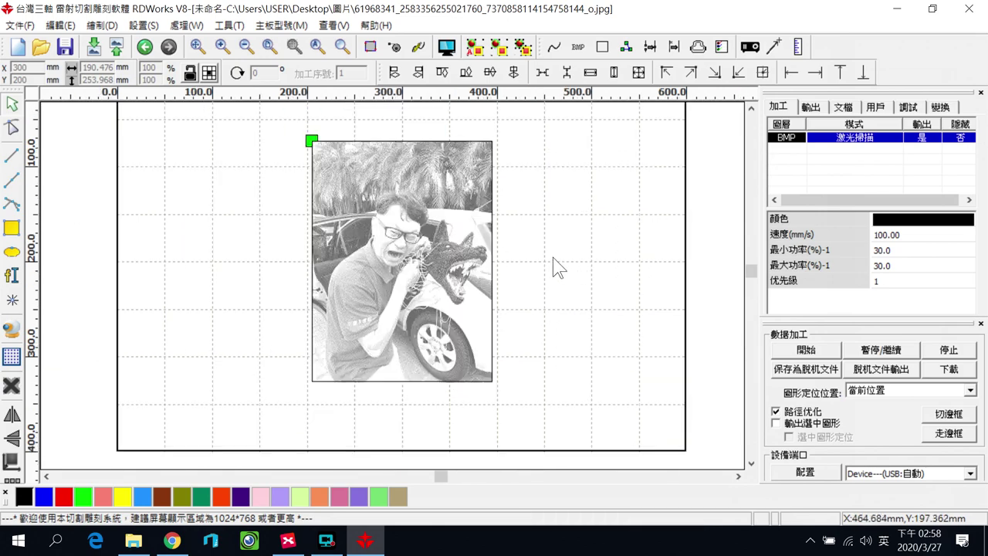
scroll(516, 267, up, 2)
scroll(420, 259, down, 1)
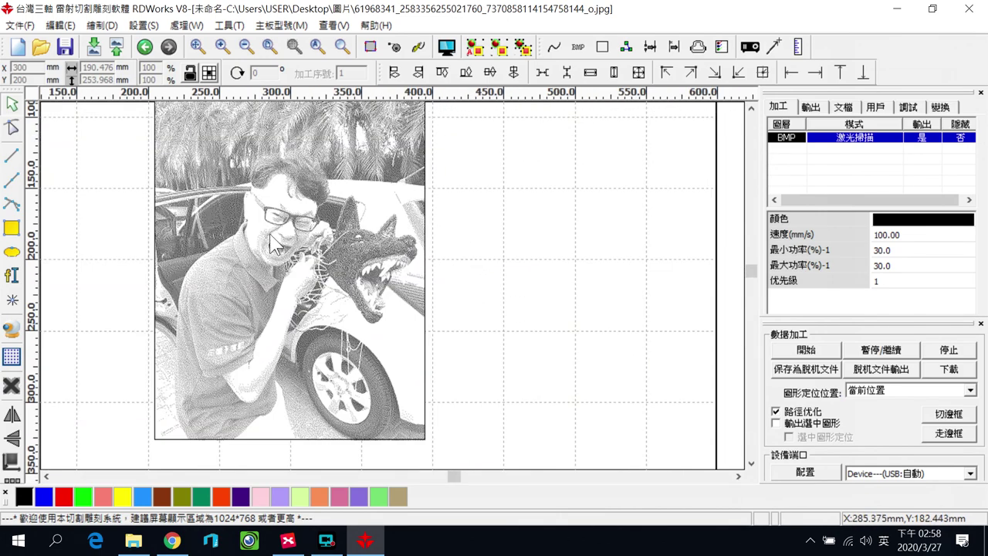
scroll(278, 246, up, 1)
scroll(282, 255, down, 1)
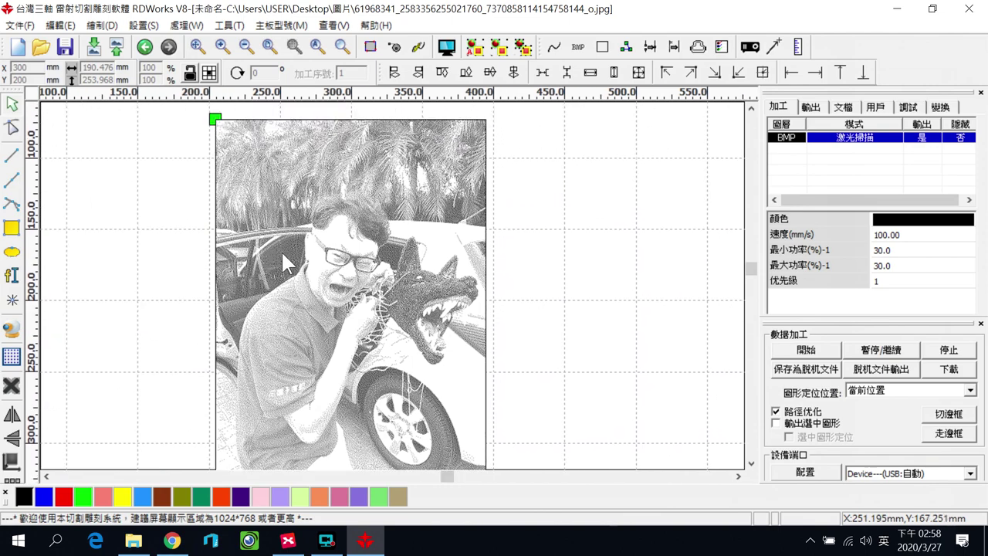
scroll(281, 250, down, 1)
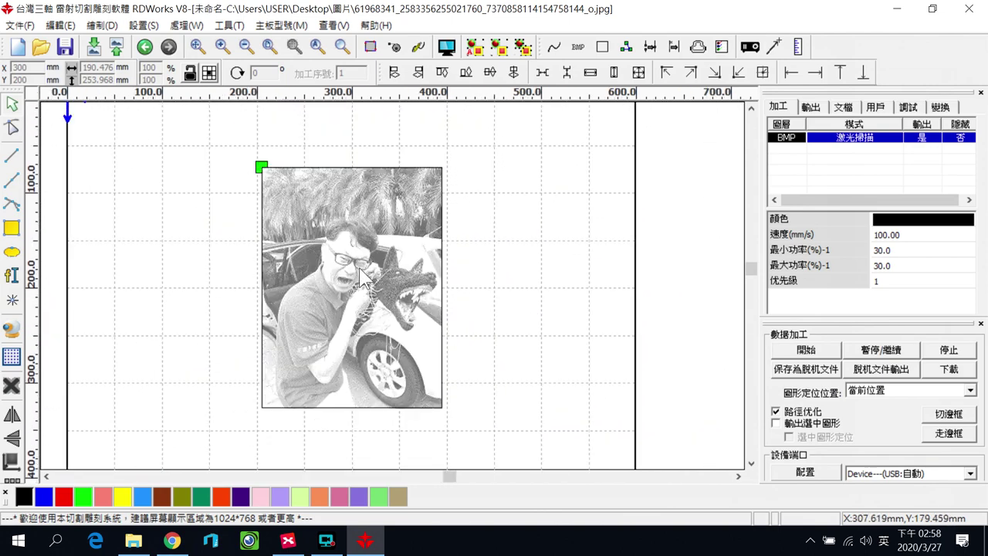
double_click(864, 143)
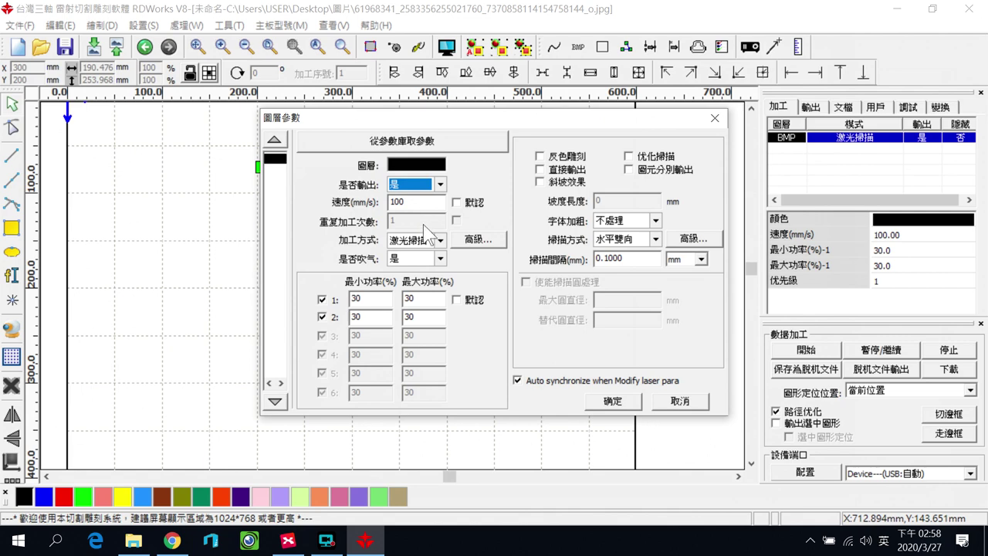